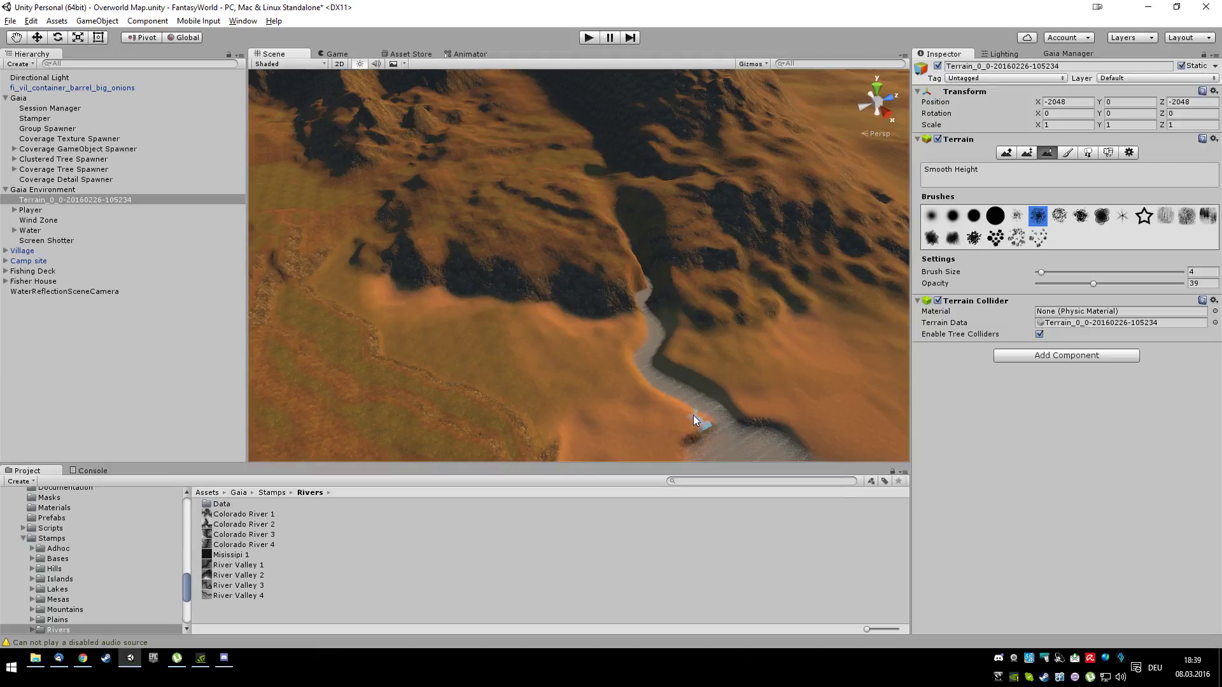
Raise jagged rock peaks on the hill above the river using a scattered brush of size 23 and opacity 7
left_click_drag(690, 421, 593, 326, "alt")
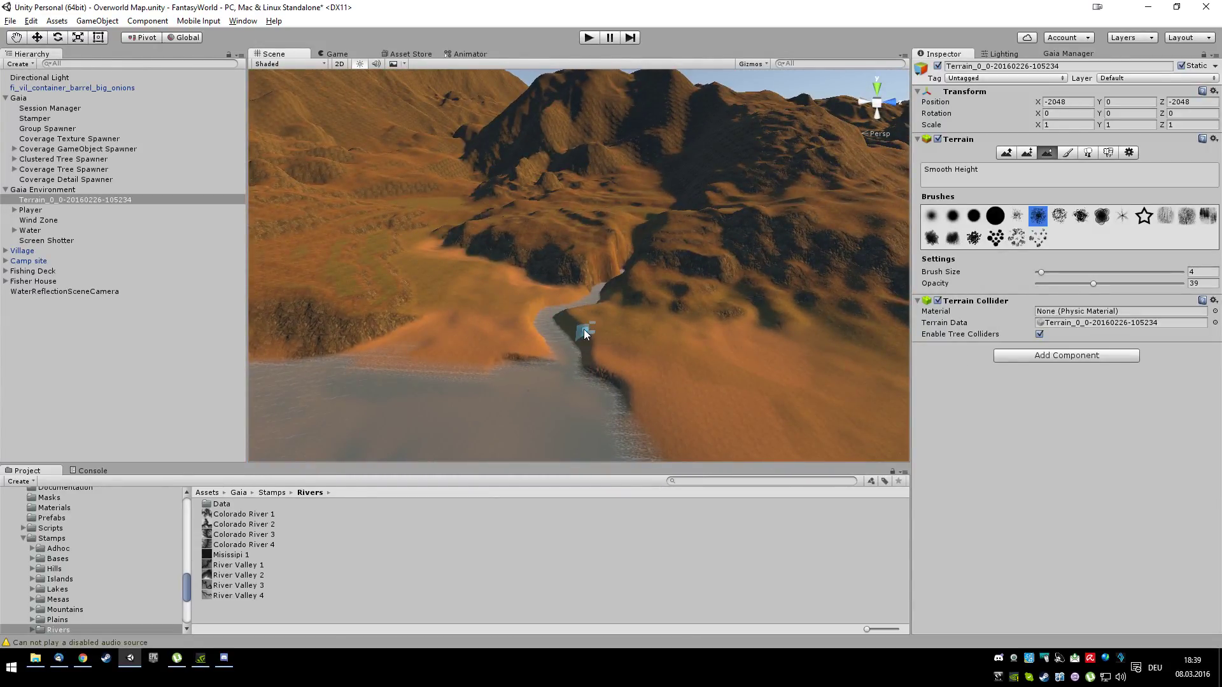
right_click_drag(583, 330, 551, 380, "alt")
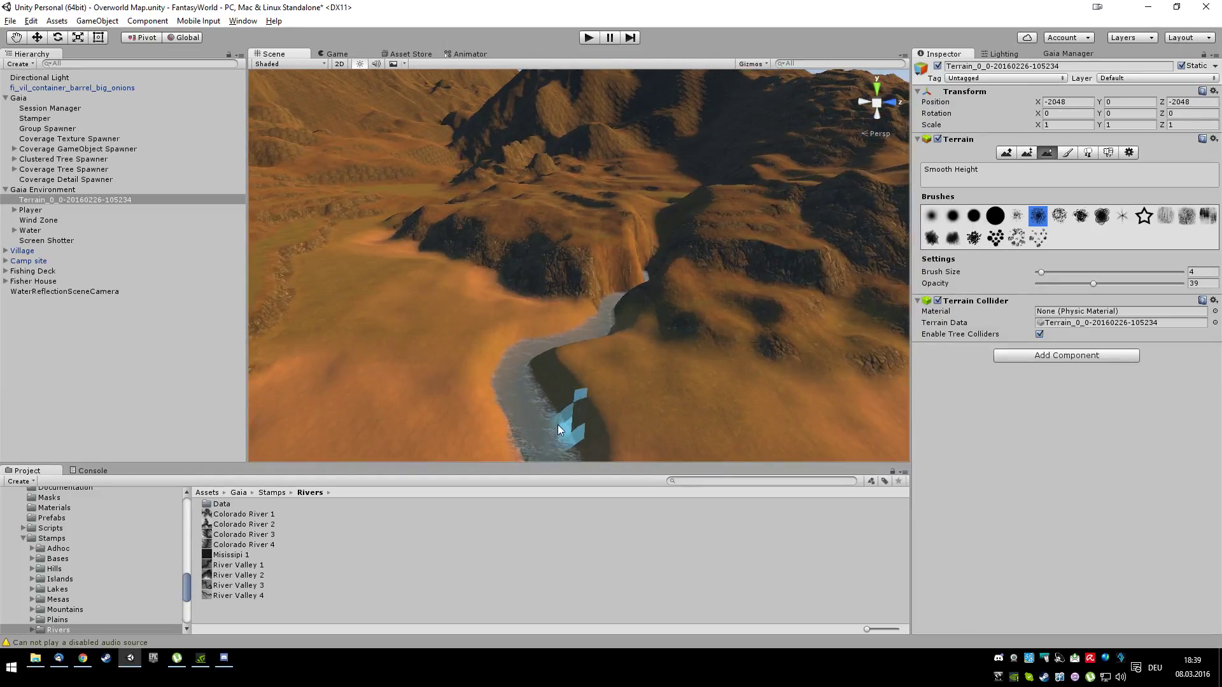
mouse_move(559, 433)
left_mouse_down("alt")
mouse_move(638, 401)
mouse_move(557, 404)
left_mouse_up("alt")
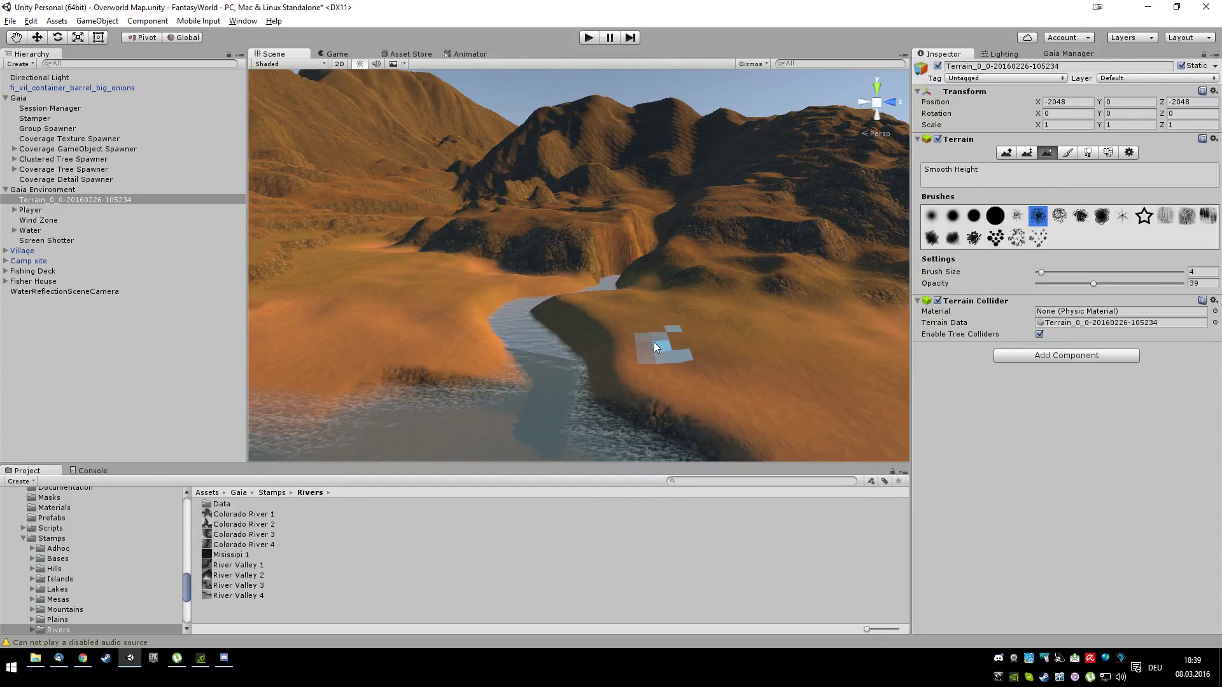
left_click_drag(555, 380, 136, 149, "alt")
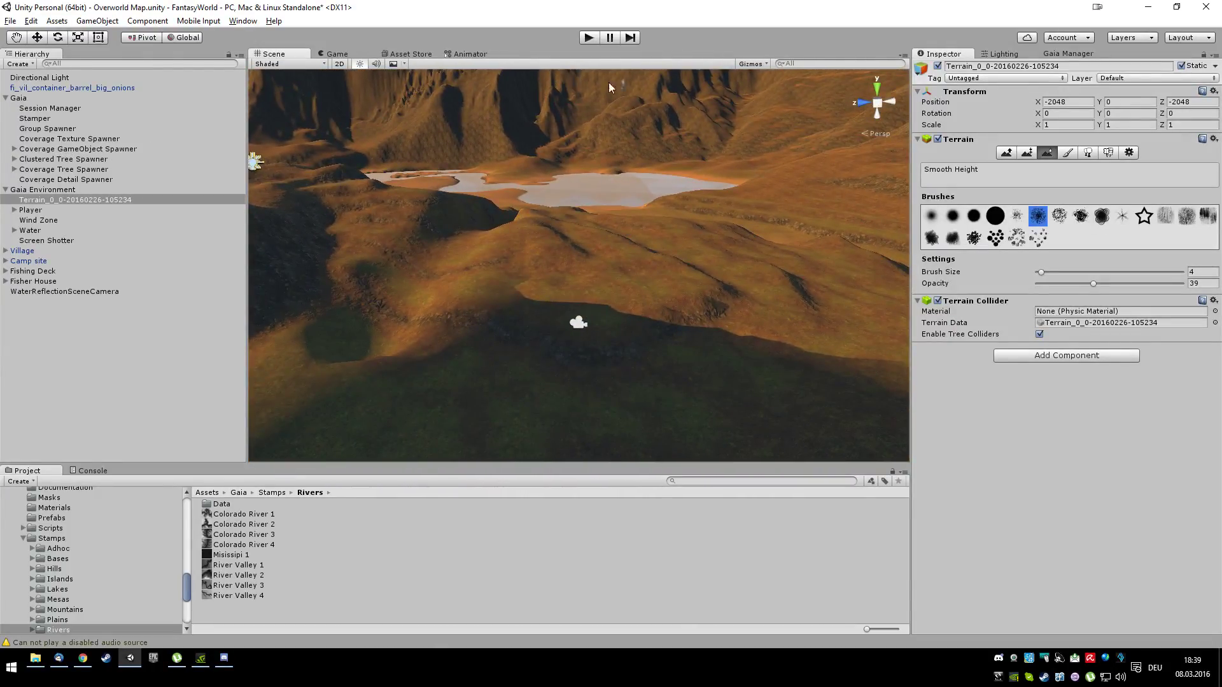
left_click(1006, 153)
mouse_move(1094, 284)
left_mouse_down()
mouse_move(1047, 285)
mouse_move(1047, 273)
mouse_move(1070, 273)
left_mouse_up()
left_click(1057, 219)
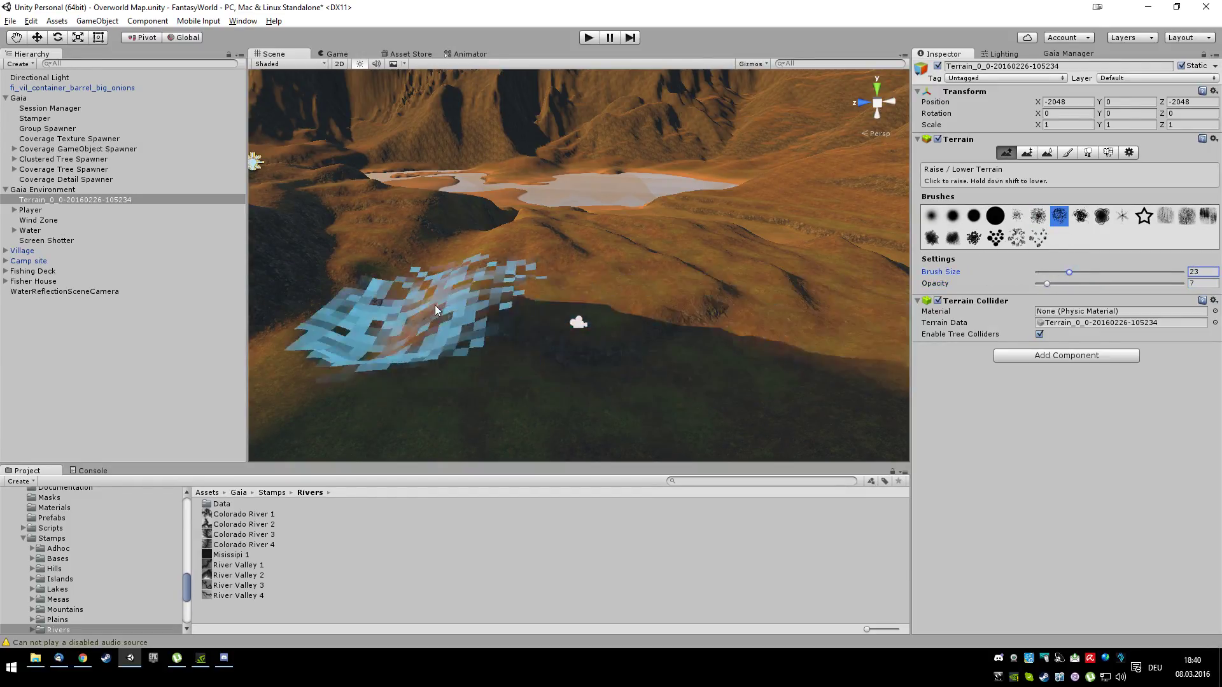
mouse_move(428, 300)
left_mouse_down()
mouse_move(448, 249)
mouse_move(426, 251)
mouse_move(415, 220)
mouse_move(583, 377)
left_mouse_up()
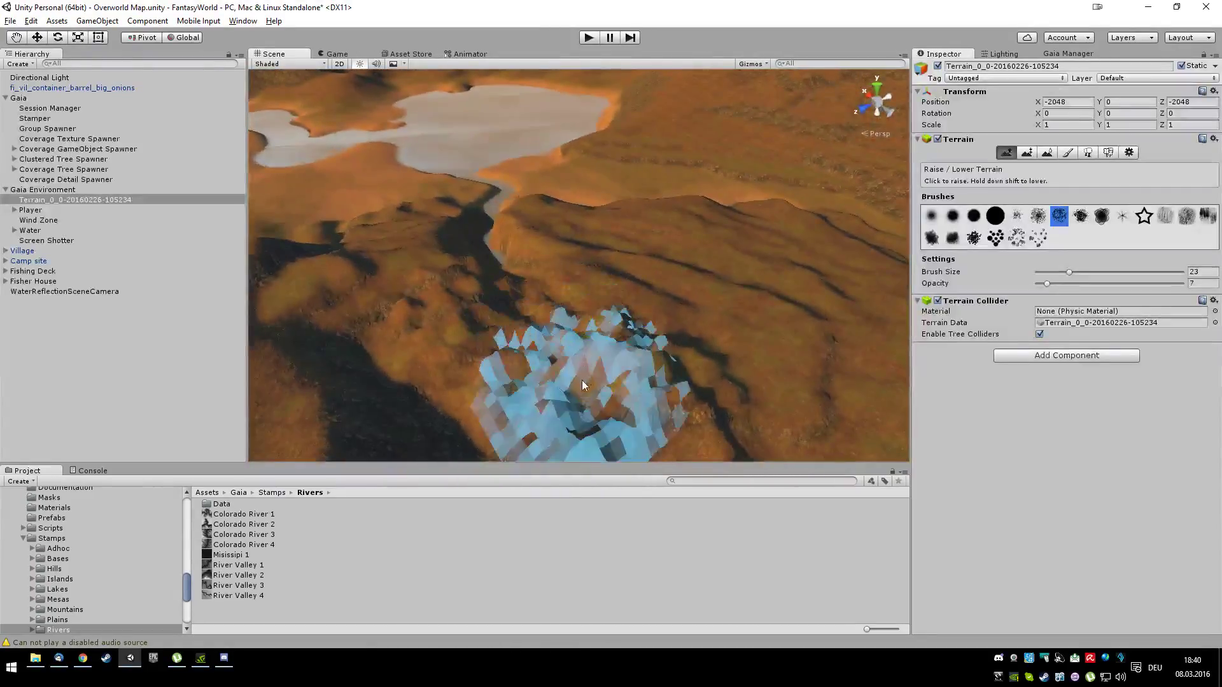
left_click_drag(538, 285, 790, 281, "alt")
Smooth the raised rock peaks into a rounded hill with a splatter brush of size 10 and opacity 38
left_click(1047, 153)
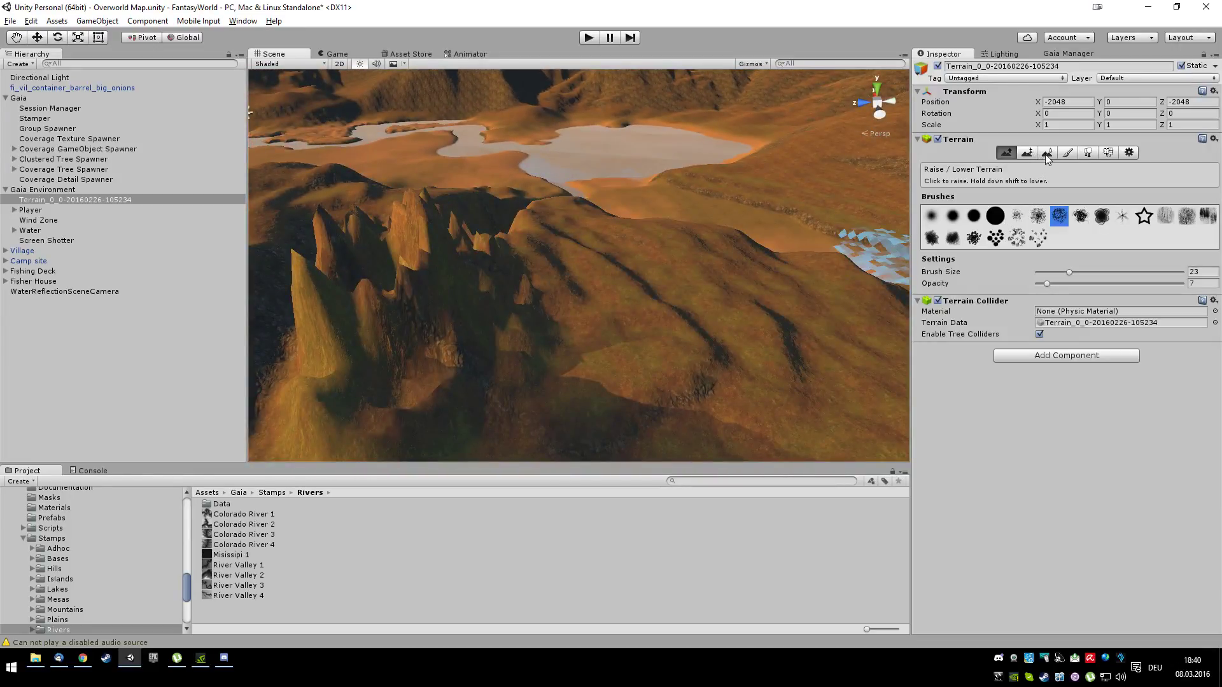
left_click_drag(1048, 284, 1090, 284)
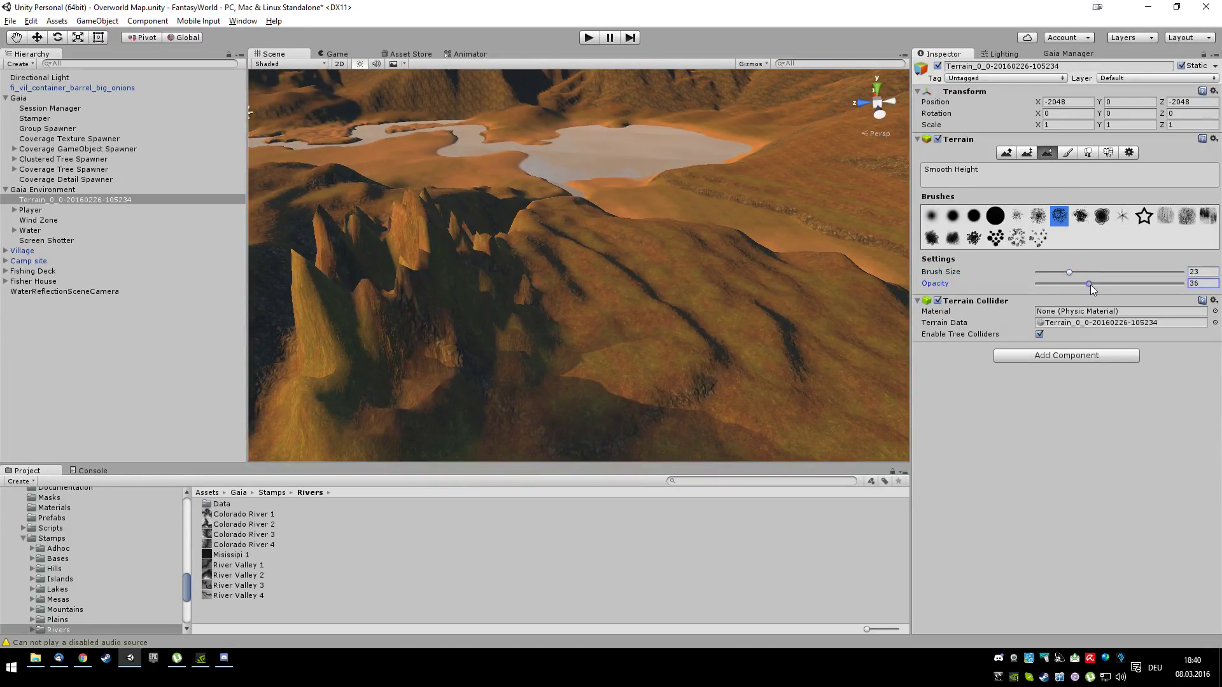
left_click(1068, 273)
left_click(933, 238)
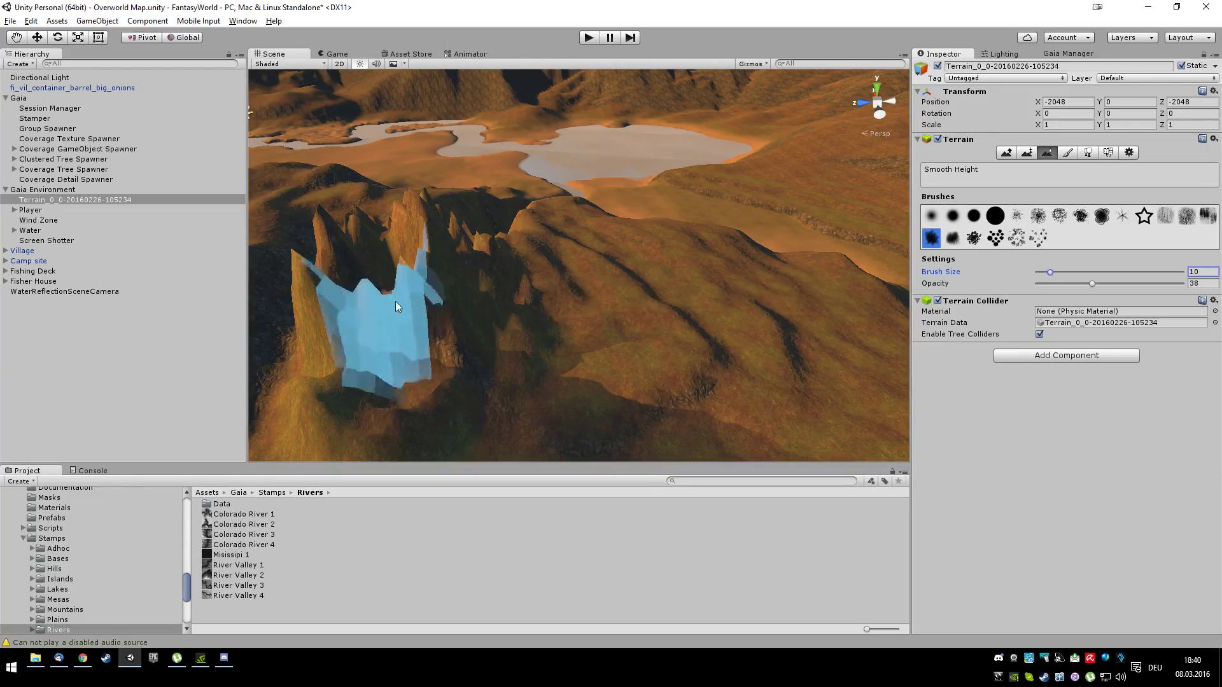
mouse_move(360, 240)
left_mouse_down()
mouse_move(360, 311)
mouse_move(394, 282)
mouse_move(418, 235)
mouse_move(409, 222)
mouse_move(372, 231)
mouse_move(426, 231)
mouse_move(385, 238)
mouse_move(412, 220)
mouse_move(439, 247)
mouse_move(465, 240)
mouse_move(420, 325)
mouse_move(422, 355)
mouse_move(367, 377)
mouse_move(410, 380)
mouse_move(399, 346)
mouse_move(453, 332)
mouse_move(481, 275)
left_mouse_up()
mouse_move(481, 275)
right_mouse_down()
mouse_move(390, 341)
mouse_move(543, 322)
mouse_move(505, 360)
right_mouse_up()
mouse_move(505, 357)
left_mouse_down()
mouse_move(480, 349)
mouse_move(472, 327)
mouse_move(445, 344)
mouse_move(535, 355)
mouse_move(472, 320)
mouse_move(415, 310)
mouse_move(464, 316)
mouse_move(519, 348)
mouse_move(525, 307)
mouse_move(560, 322)
left_mouse_up()
mouse_move(560, 322)
right_mouse_down()
mouse_move(141, 364)
mouse_move(1077, 399)
mouse_move(991, 335)
right_mouse_up()
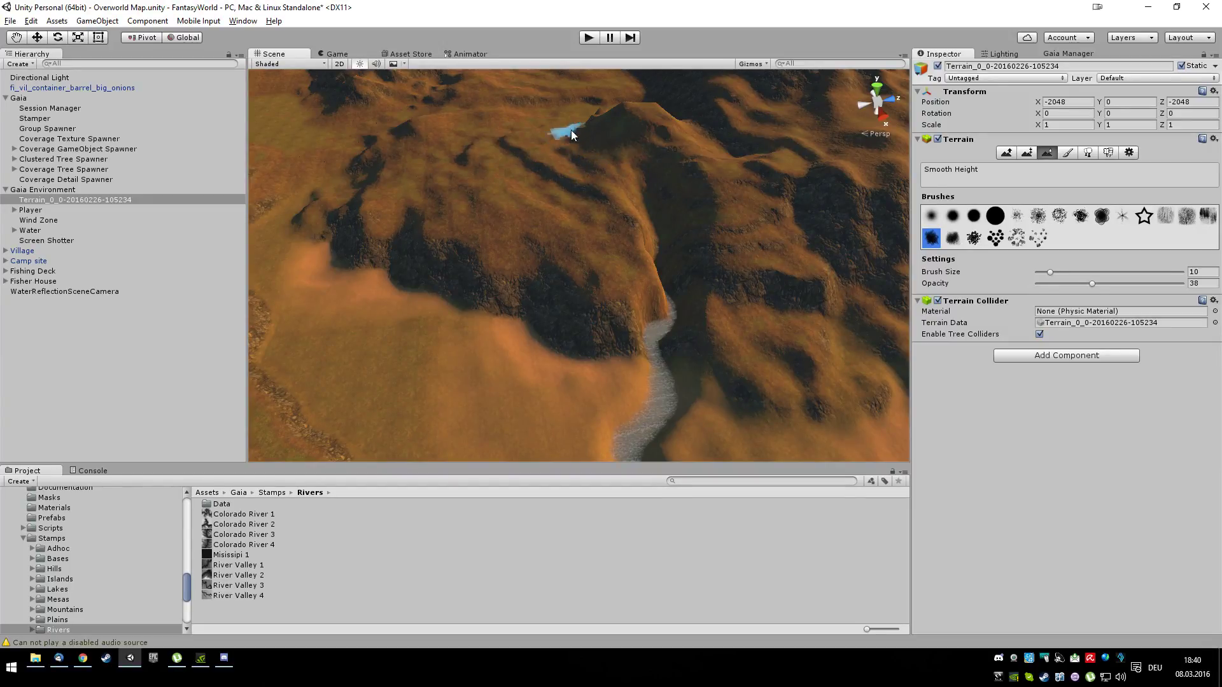
Reset the Coverage Texture Spawner and spawn its ground textures over the terrain
mouse_move(586, 125)
right_mouse_down()
mouse_move(636, 166)
mouse_move(539, 214)
right_mouse_up()
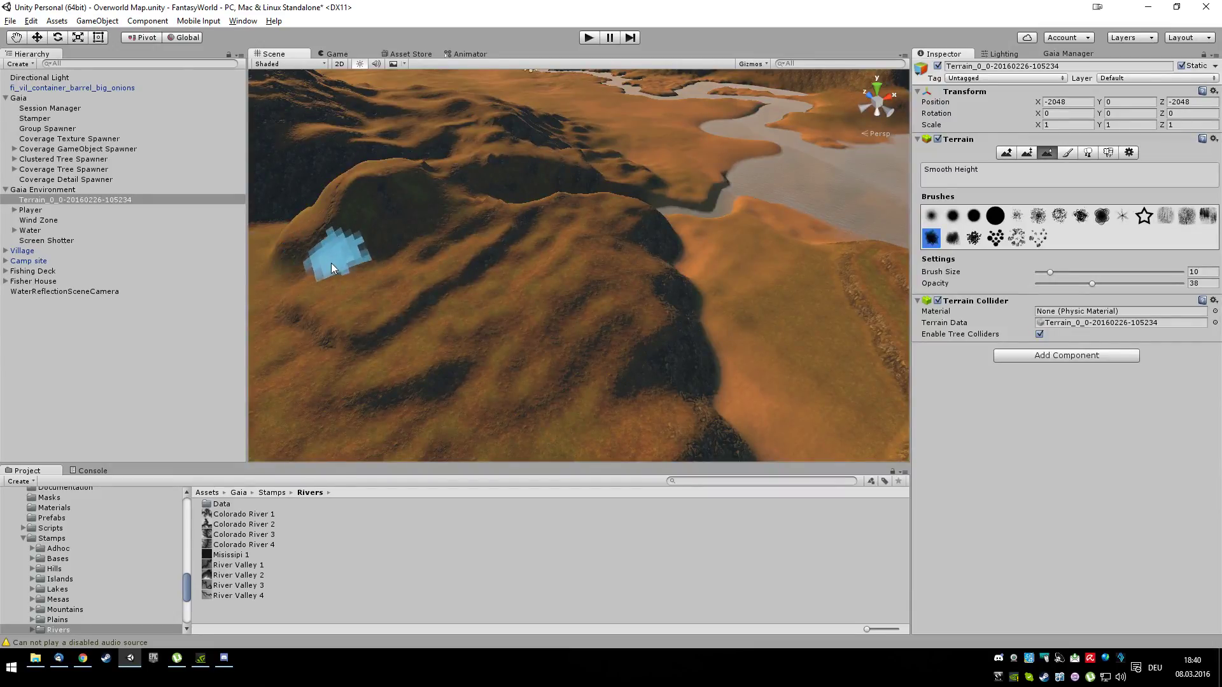
right_click_drag(360, 204, 551, 265)
right_click_drag(995, 221, 995, 221)
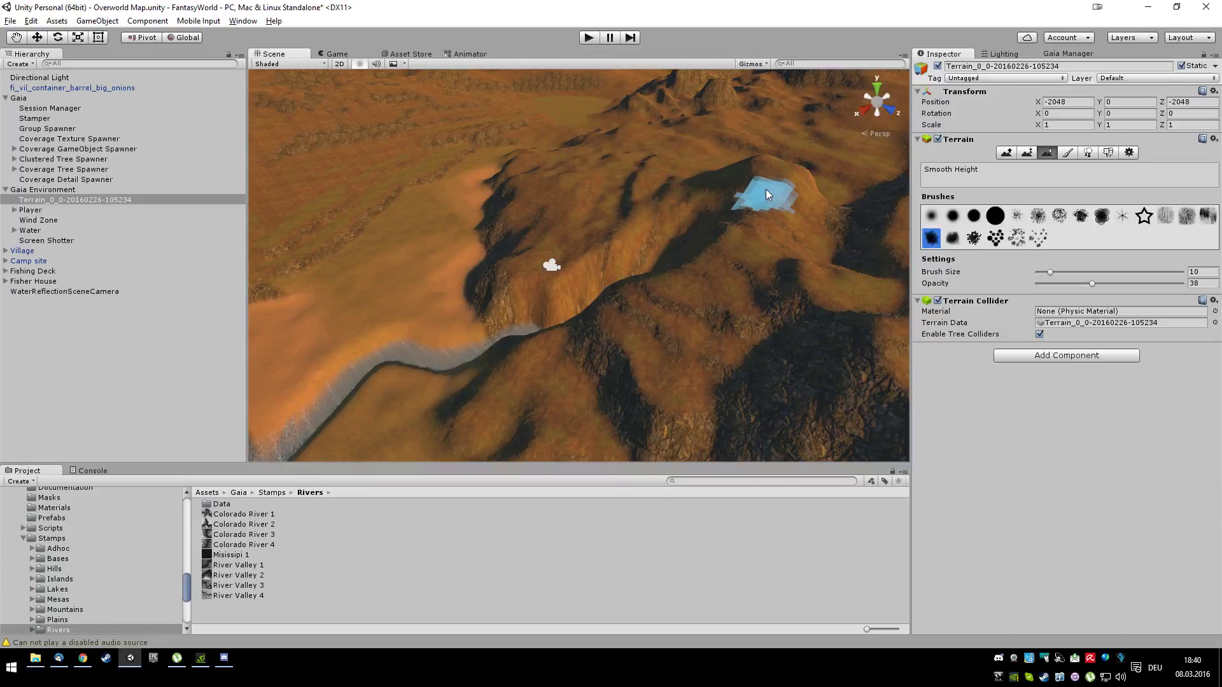
mouse_move(723, 295)
right_mouse_down()
mouse_move(867, 254)
mouse_move(815, 238)
mouse_move(559, 254)
mouse_move(513, 289)
mouse_move(679, 312)
mouse_move(811, 292)
mouse_move(862, 322)
mouse_move(819, 355)
mouse_move(736, 340)
mouse_move(891, 204)
mouse_move(919, 188)
mouse_move(959, 193)
mouse_move(885, 210)
right_mouse_up()
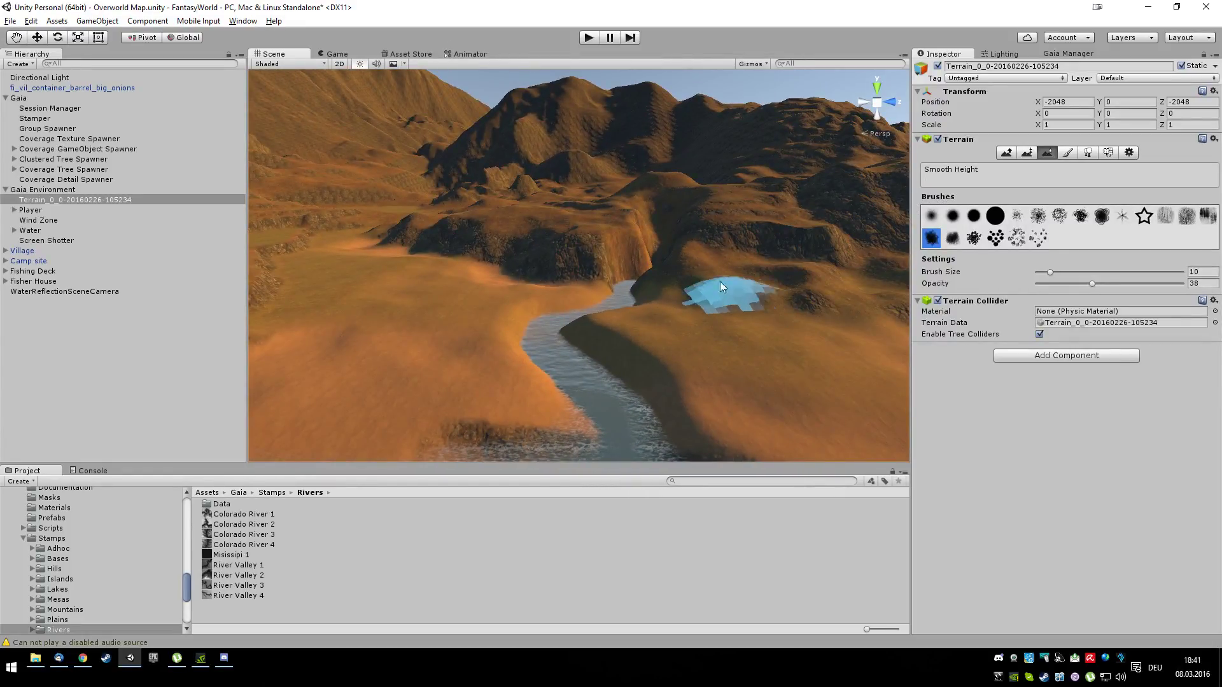
left_click(74, 139)
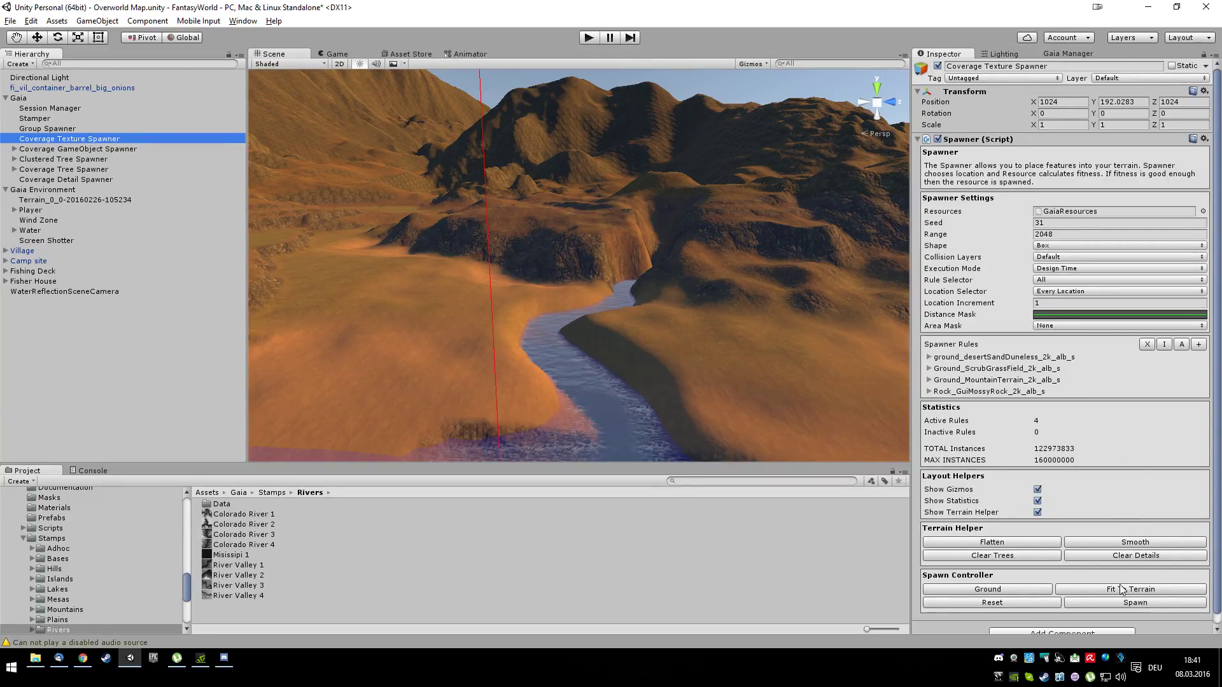
left_click(1006, 602)
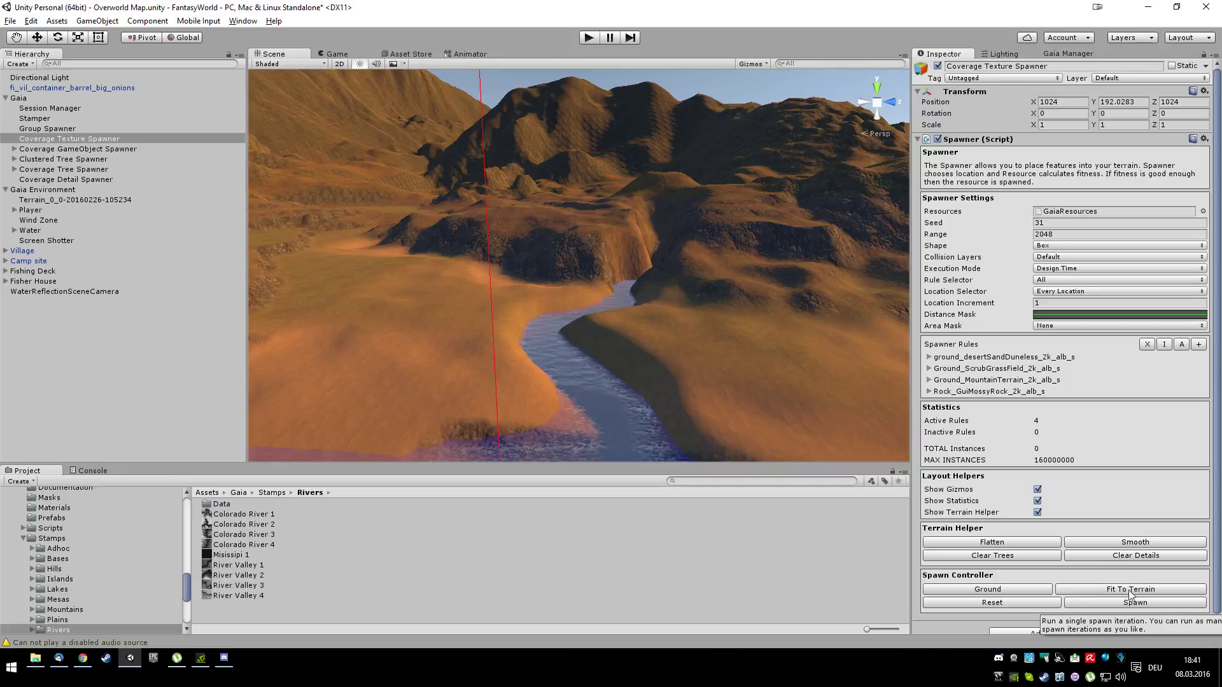
left_click(1136, 604)
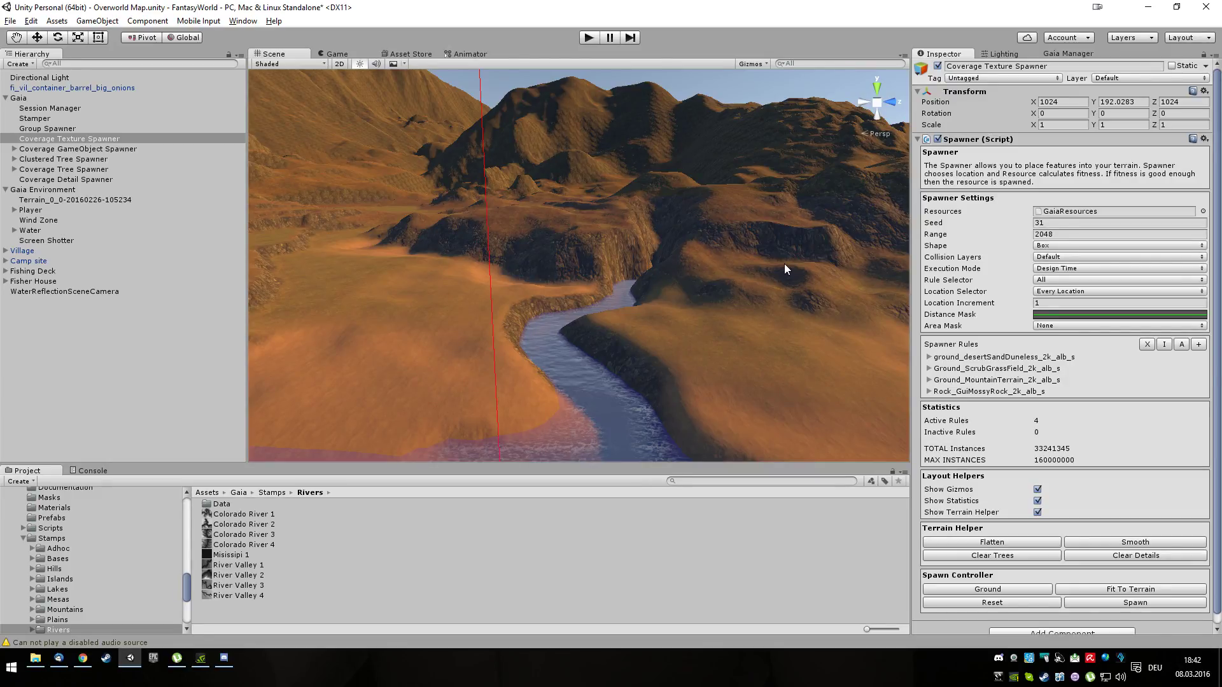
Smooth the edges of the river banks using a soft round brush of size 4 and opacity 47
scroll(639, 274, "up", 5)
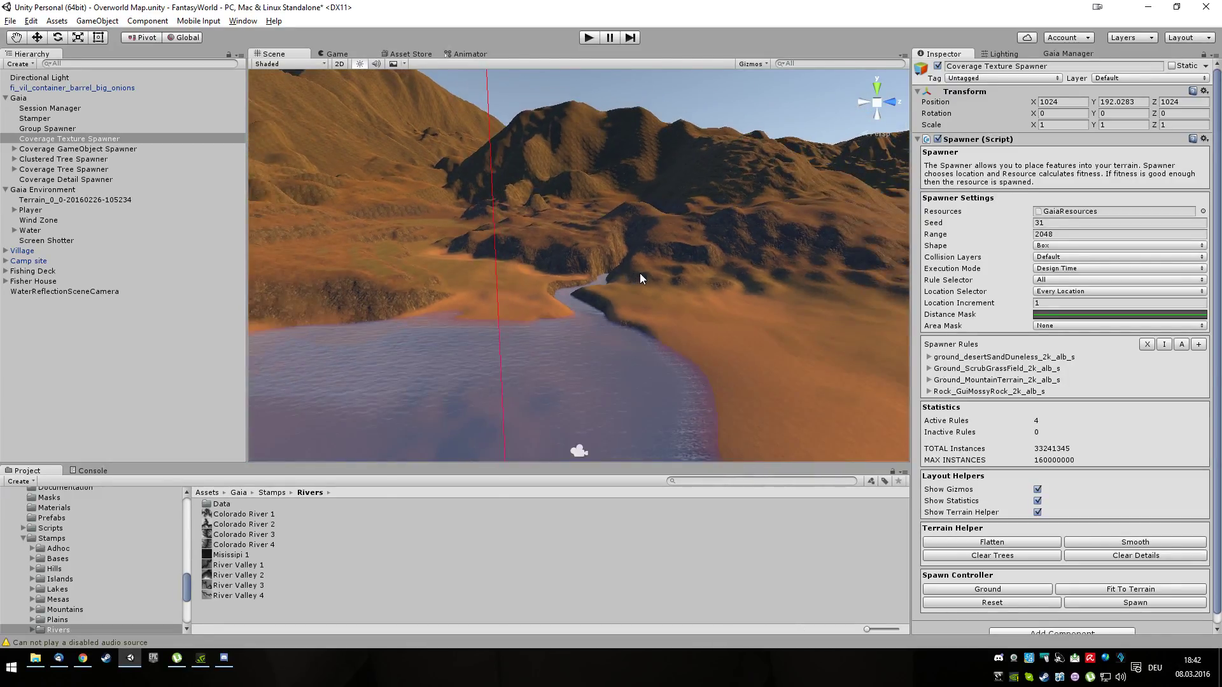
left_click_drag(641, 277, 646, 411, "alt")
scroll(639, 316, "down", 4)
right_click_drag(584, 383, 630, 346)
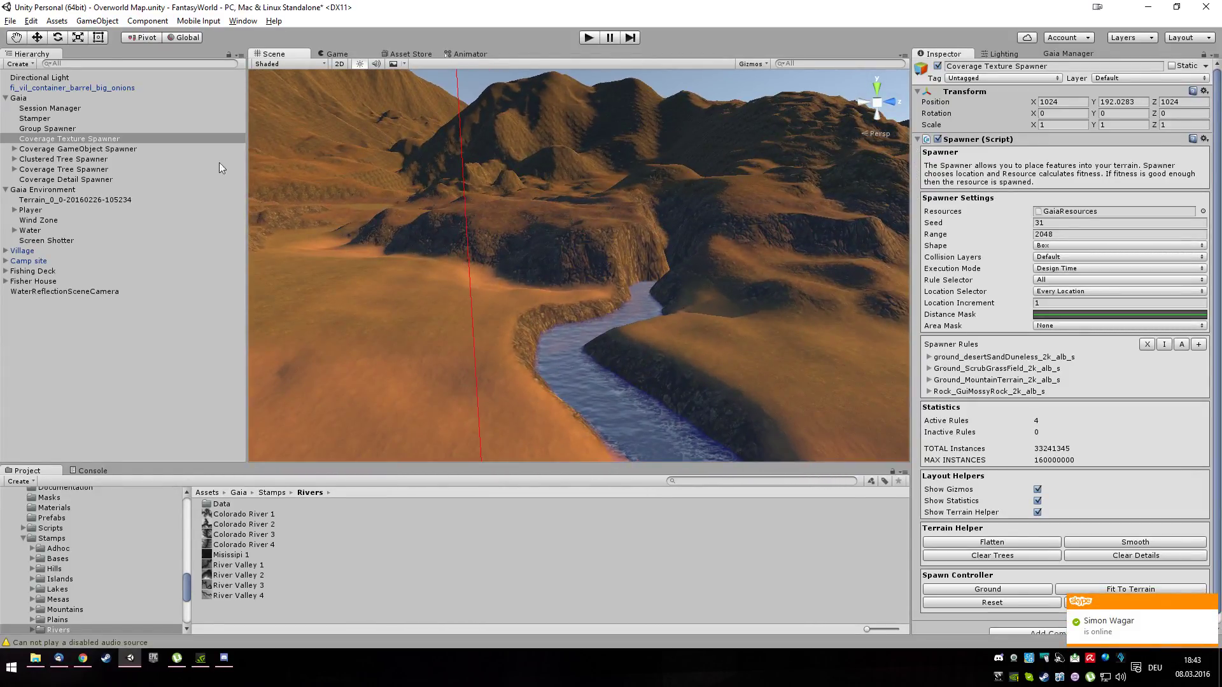
left_click(97, 200)
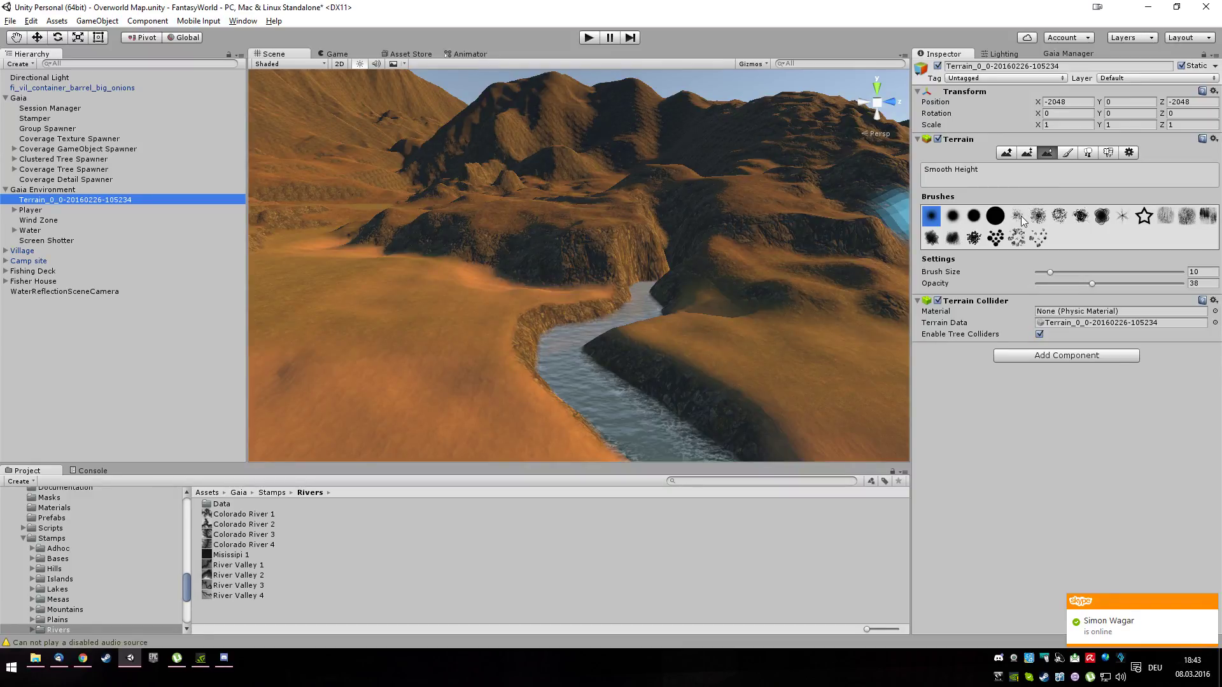
mouse_move(1059, 274)
left_mouse_down()
mouse_move(1041, 274)
mouse_move(1105, 283)
left_mouse_up()
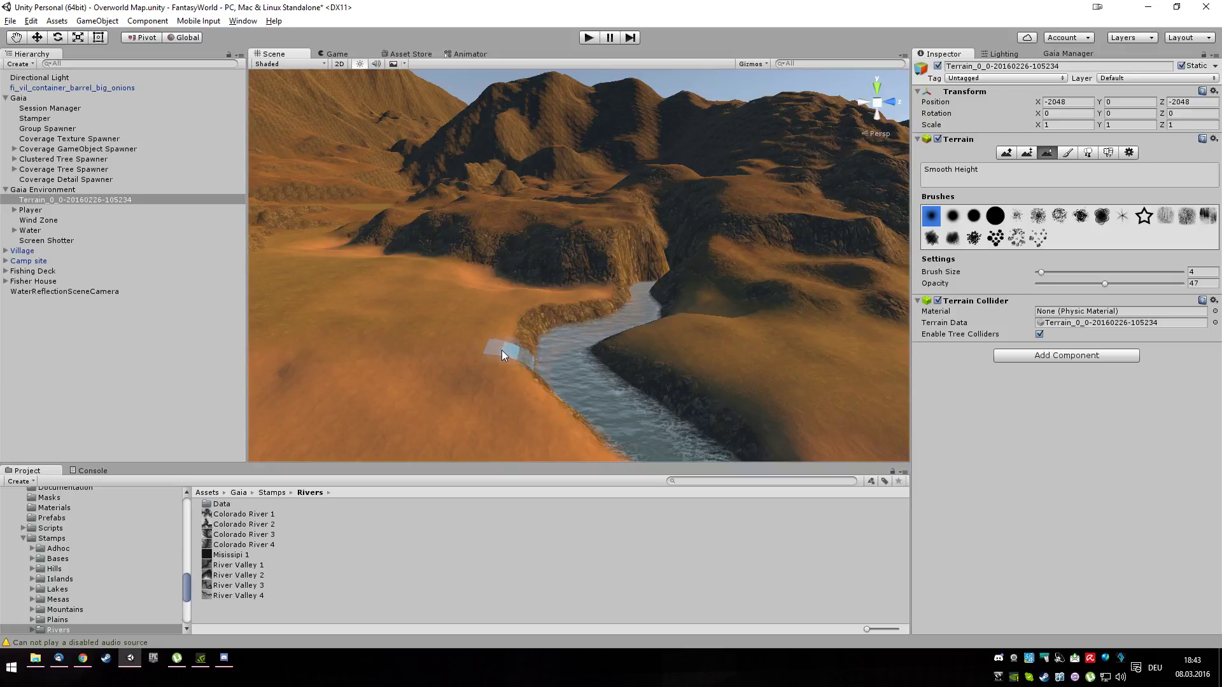
right_click_drag(589, 437, 521, 408)
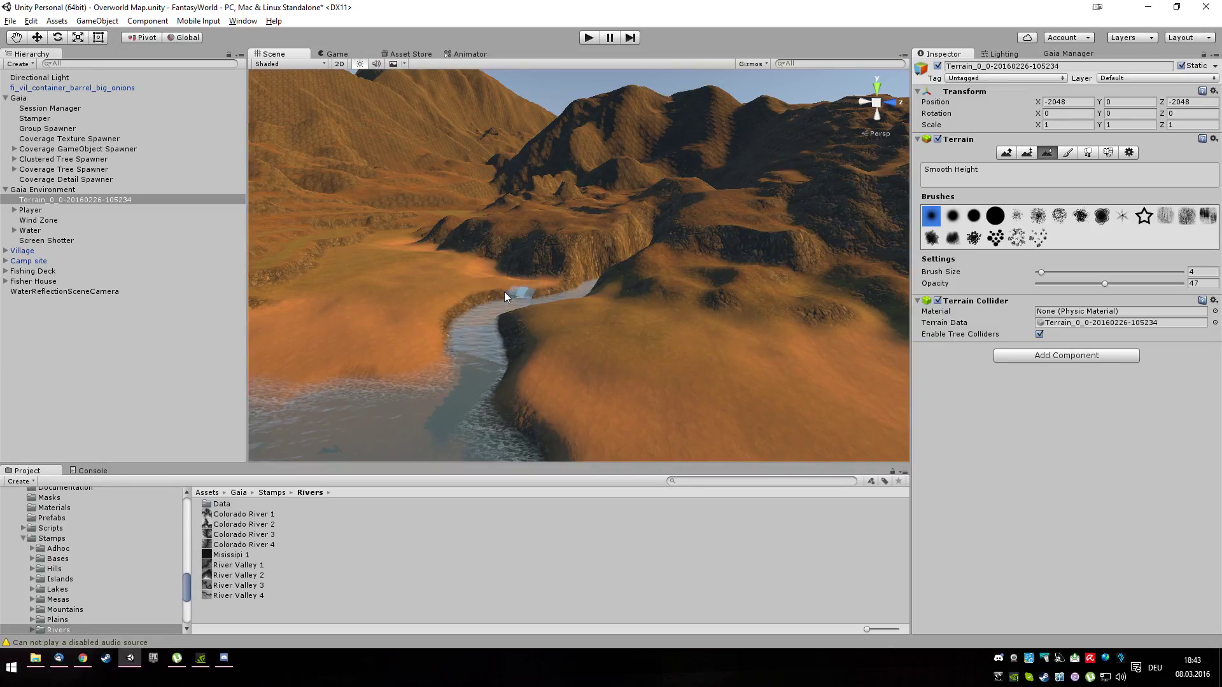
left_click_drag(469, 298, 567, 348, "alt")
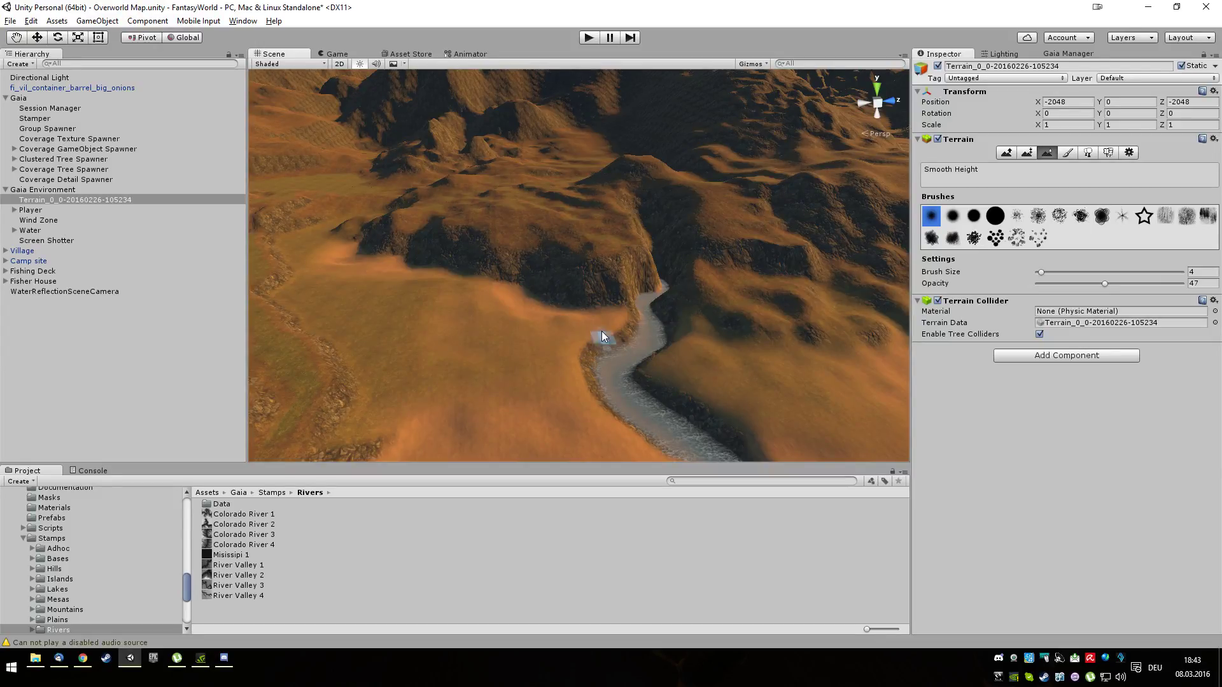
left_click_drag(586, 404, 695, 328, "alt")
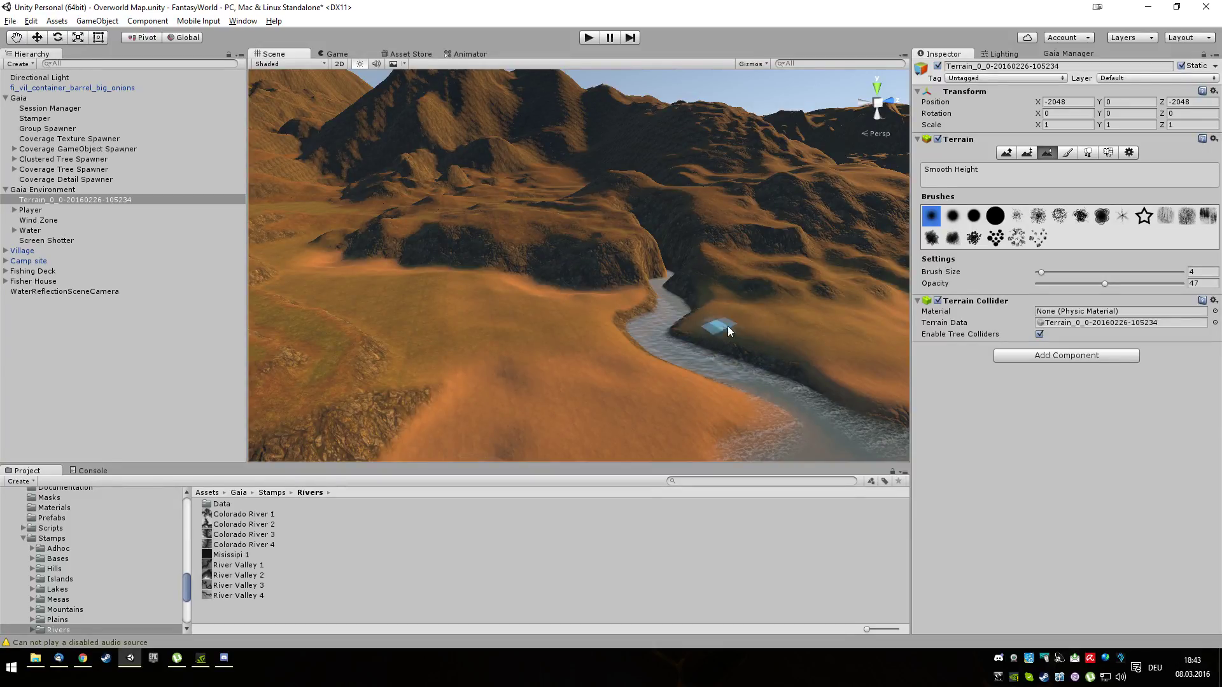
Smooth the broader river banks and the shore around the river mouth with the brush size set to 16
left_click_drag(1040, 272, 1058, 273)
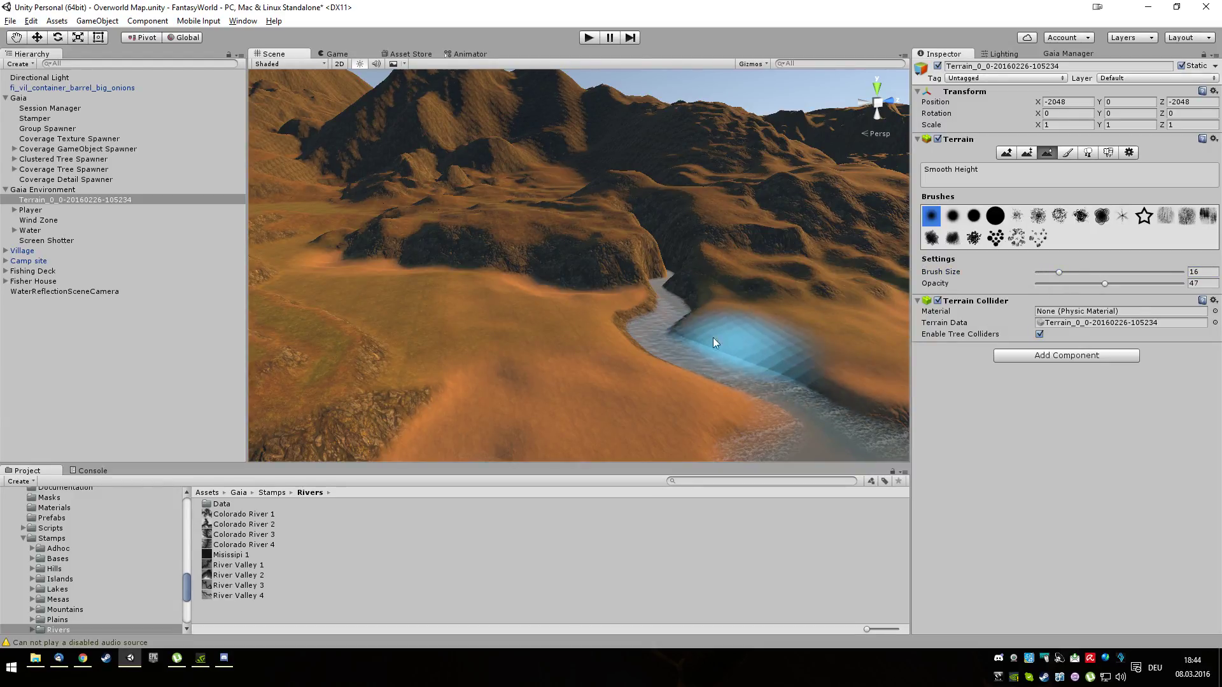
mouse_move(697, 382)
left_mouse_down()
mouse_move(611, 372)
mouse_move(619, 349)
mouse_move(640, 352)
mouse_move(607, 341)
left_mouse_up()
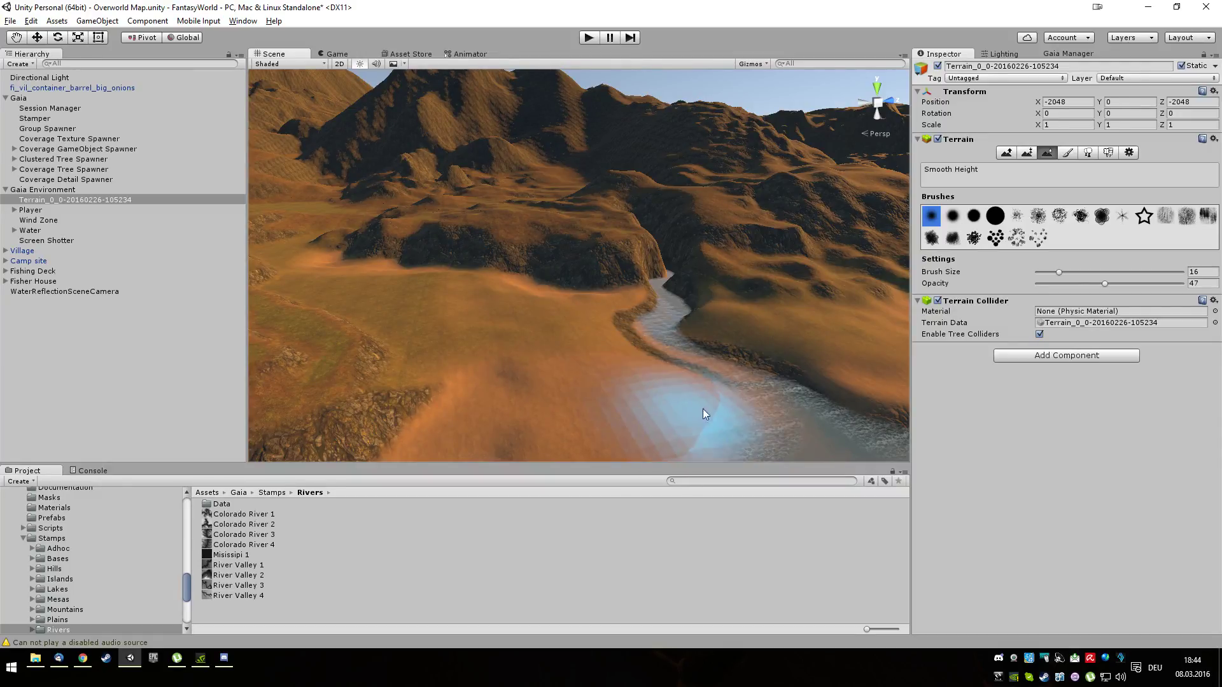
left_click_drag(797, 387, 690, 404, "alt")
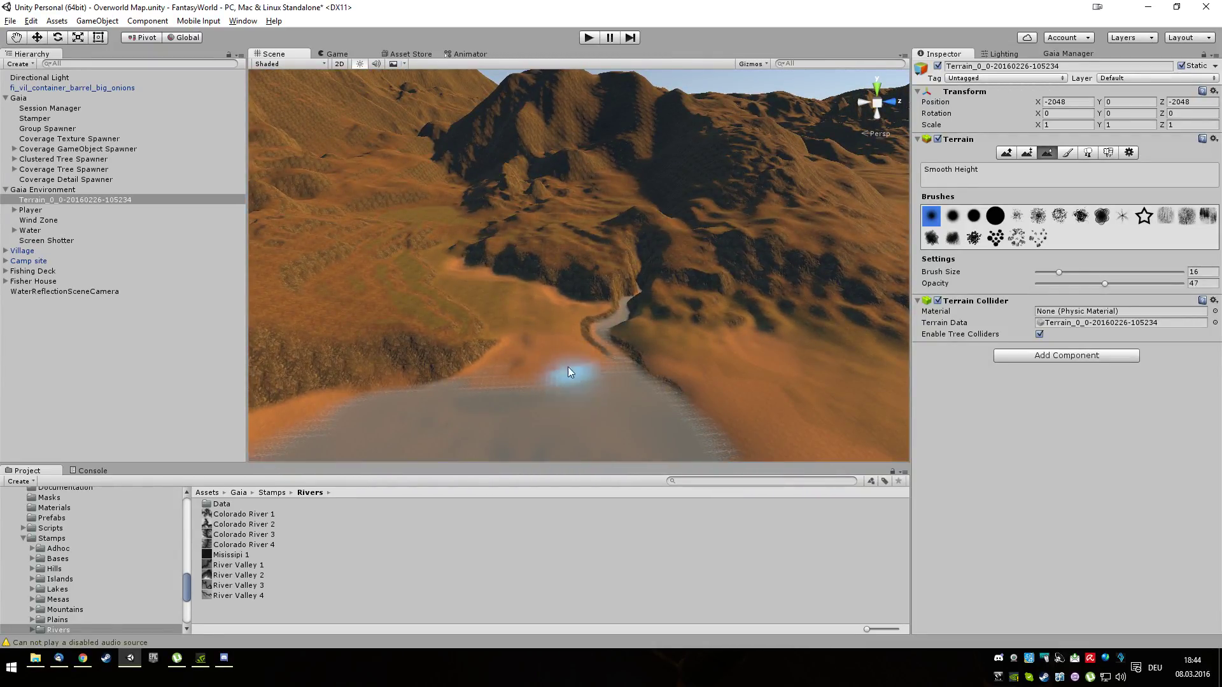
Reset the Coverage Texture Spawner and respawn the ground textures to match the smoothed banks and shore
left_click_drag(622, 409, 620, 370, "alt")
scroll(590, 338, "up", 3)
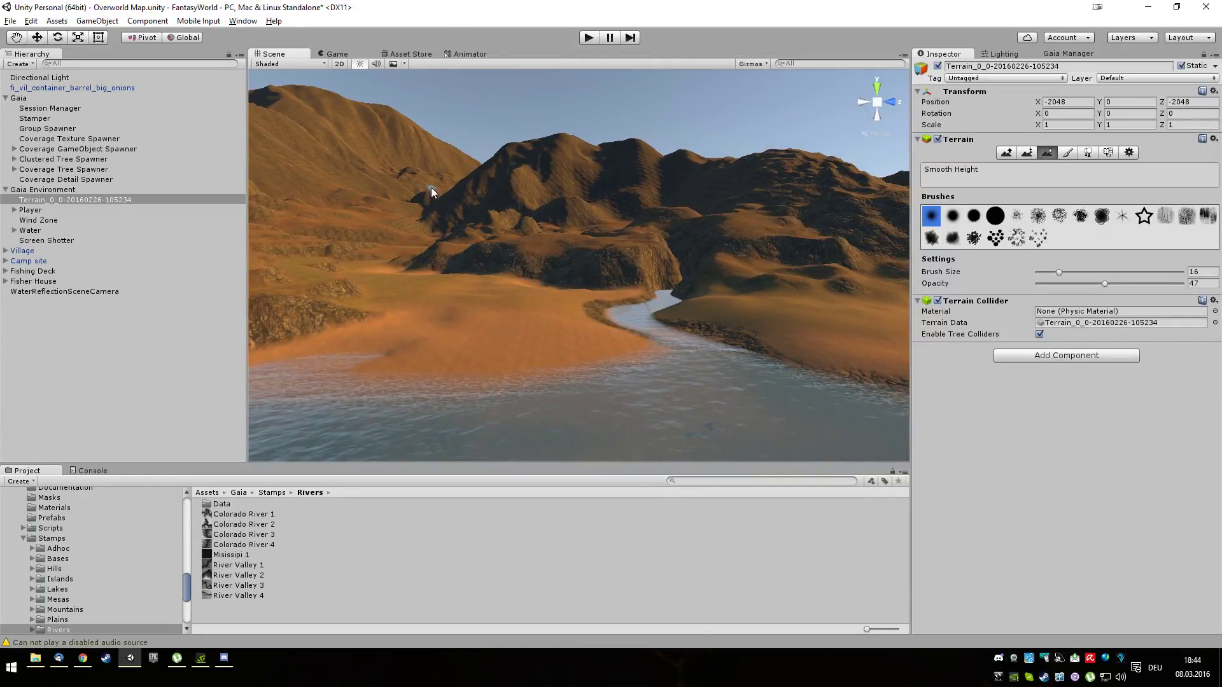
left_click(72, 141)
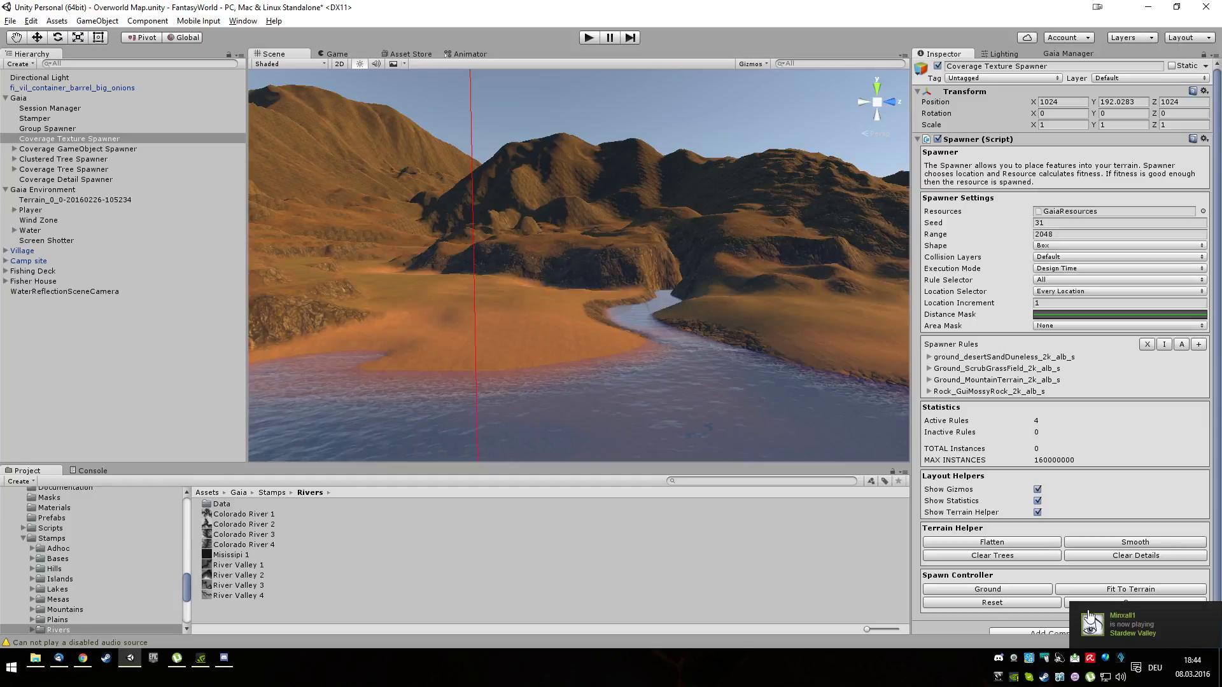
left_click(1070, 603)
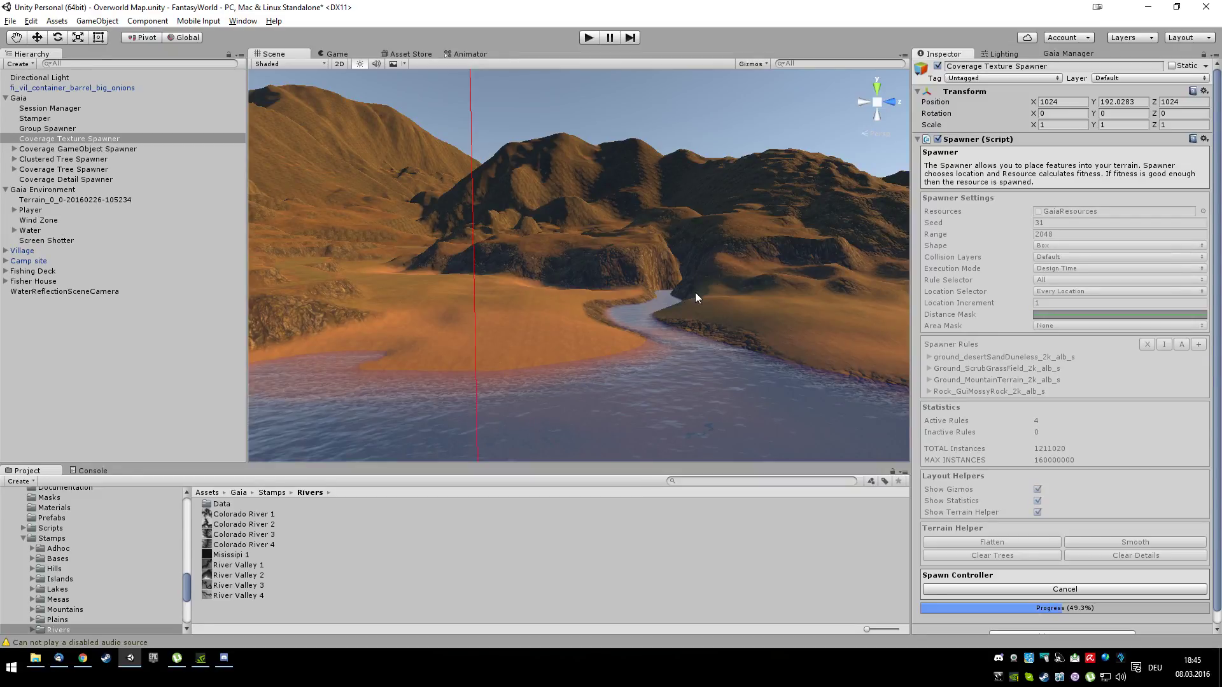
left_click_drag(737, 310, 429, 347, "alt")
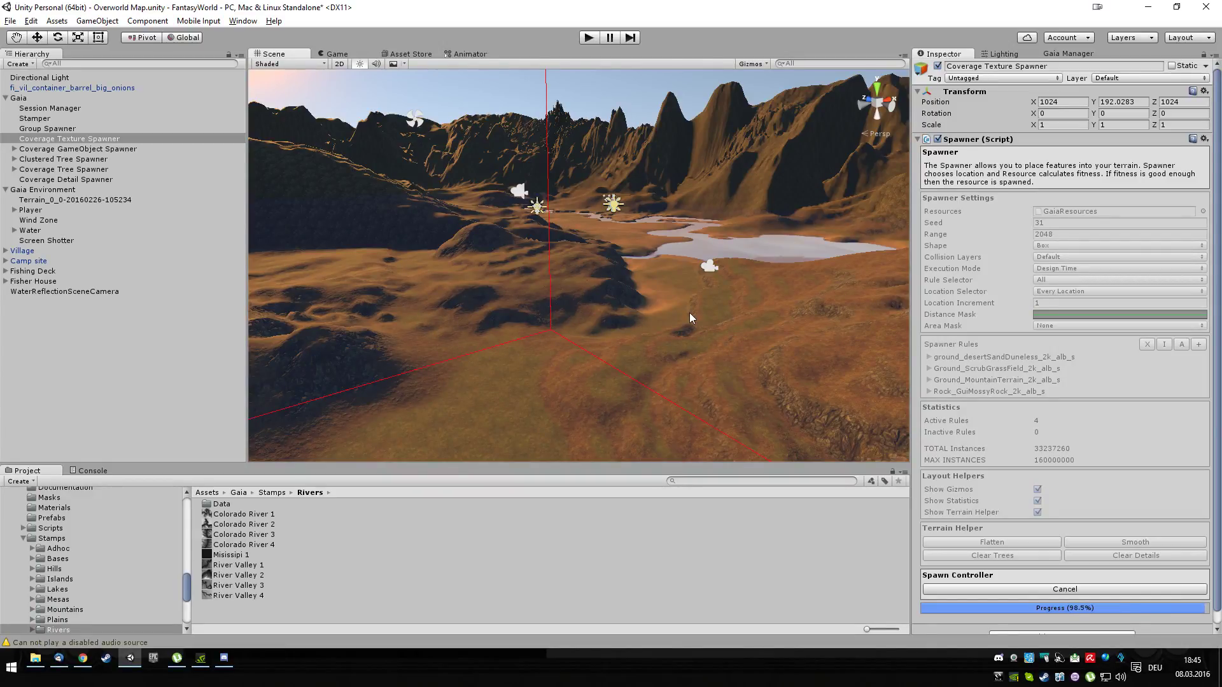
right_click_drag(641, 327, 495, 326)
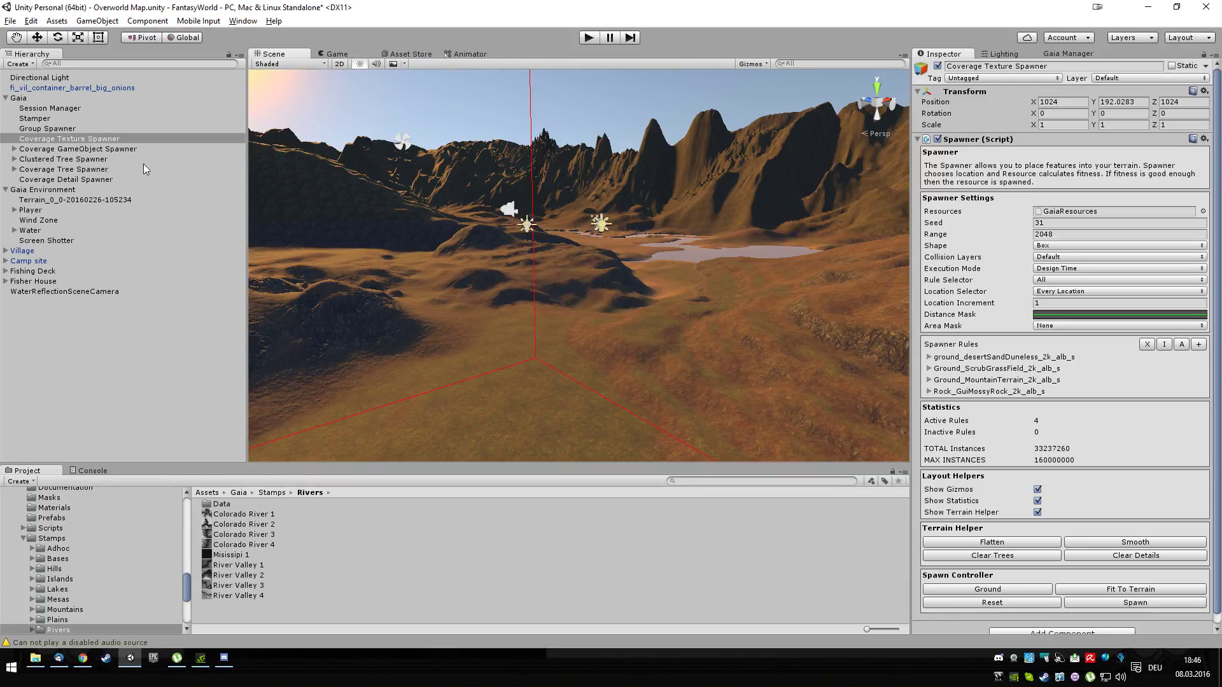
Set up the terrain's Smooth Height tool with a dark irregular blob brush, brush size 2 and opacity 100
left_click(58, 201)
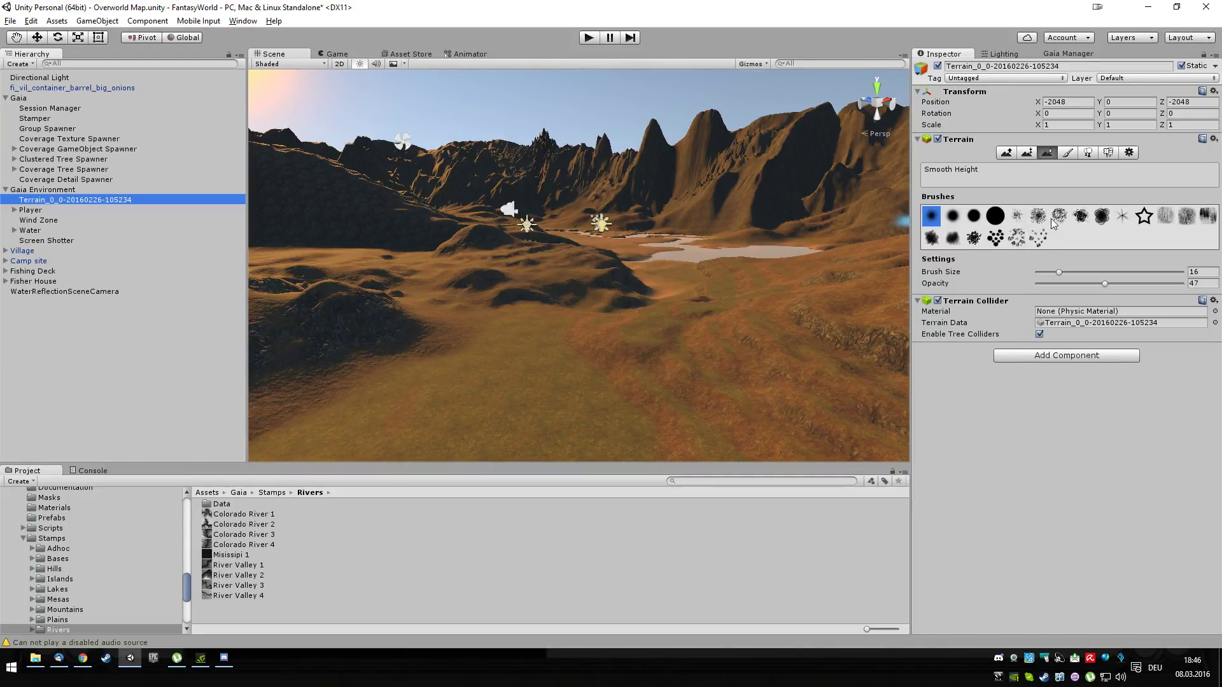
left_click(952, 239)
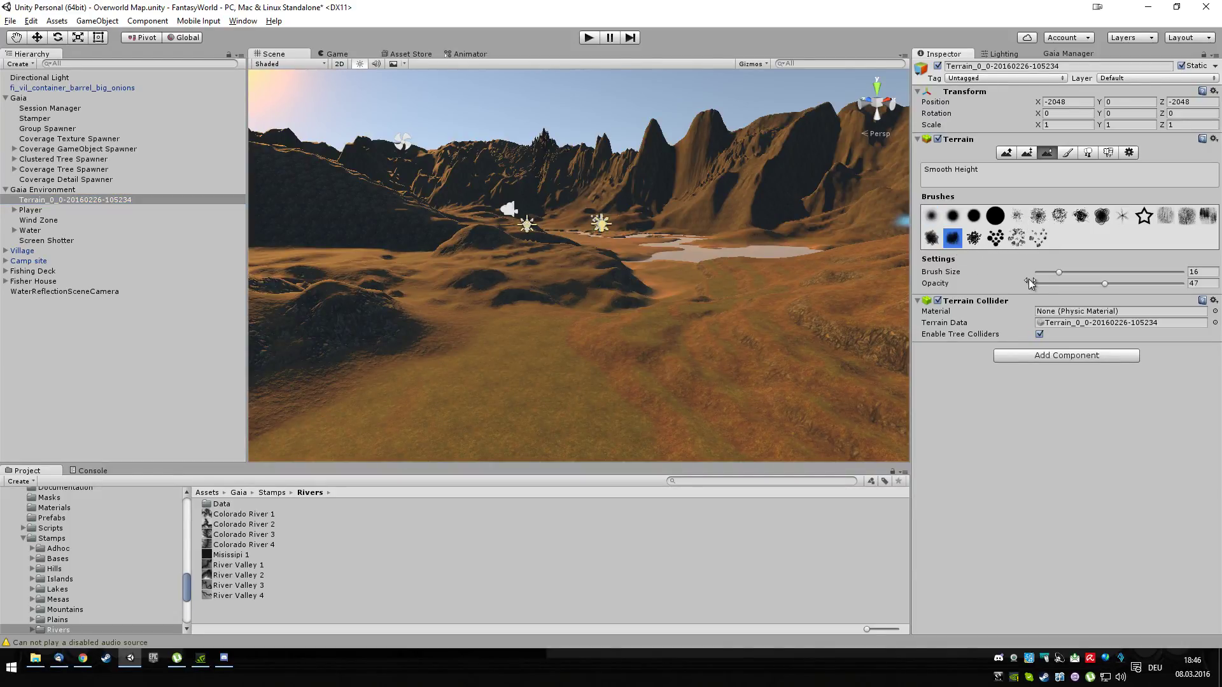
left_click_drag(1060, 275, 1056, 273)
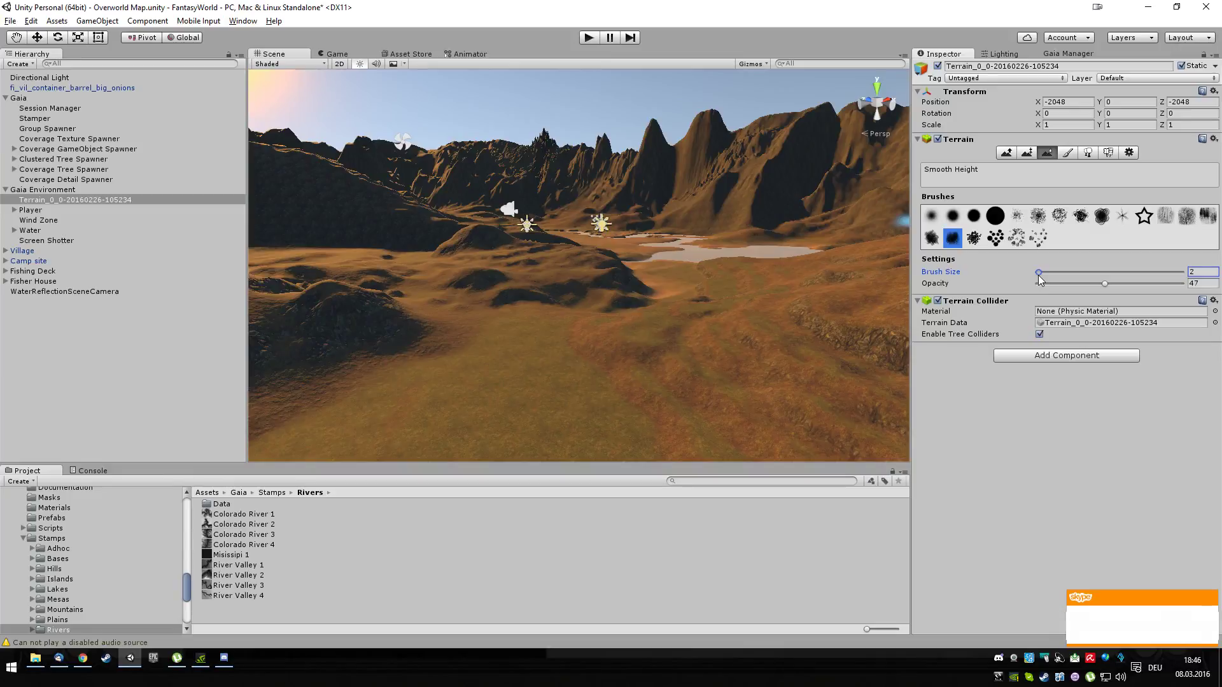
left_click_drag(1106, 290, 1216, 291)
mouse_move(431, 341)
left_mouse_down("alt")
mouse_move(390, 349)
mouse_move(373, 387)
left_mouse_up("alt")
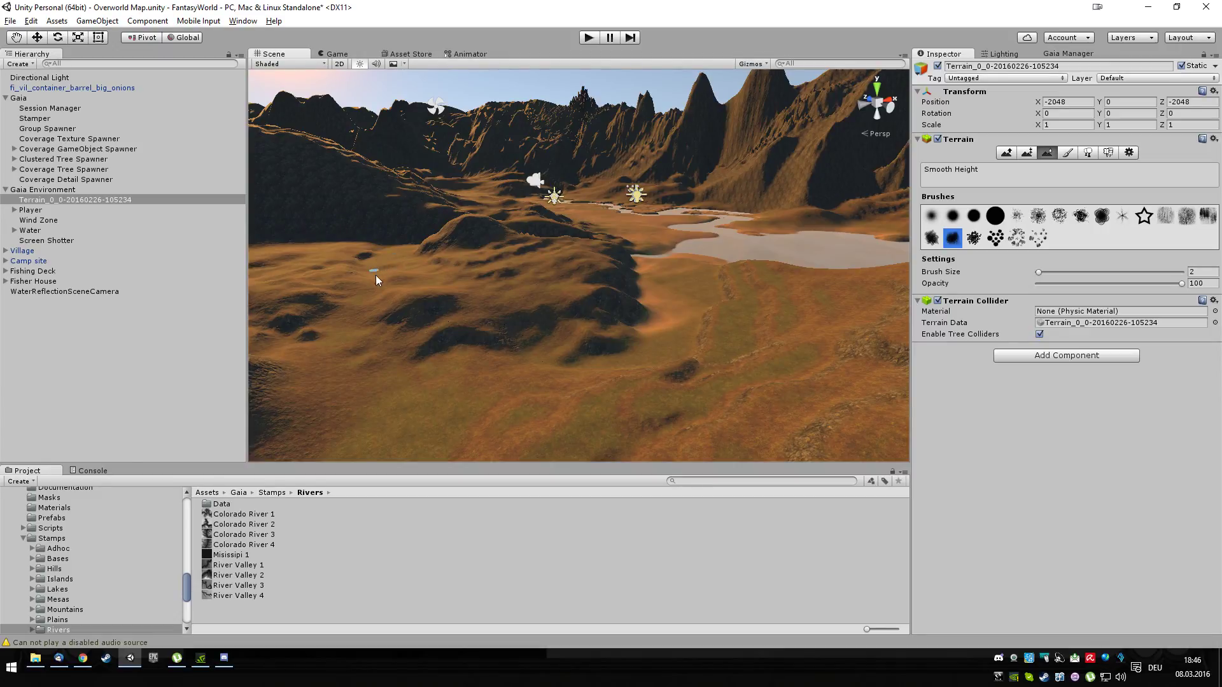
Move the onion barrel from the river up onto the hills, to about X 643, Y 140.3, and frame it
right_click_drag(368, 376, 1203, 443)
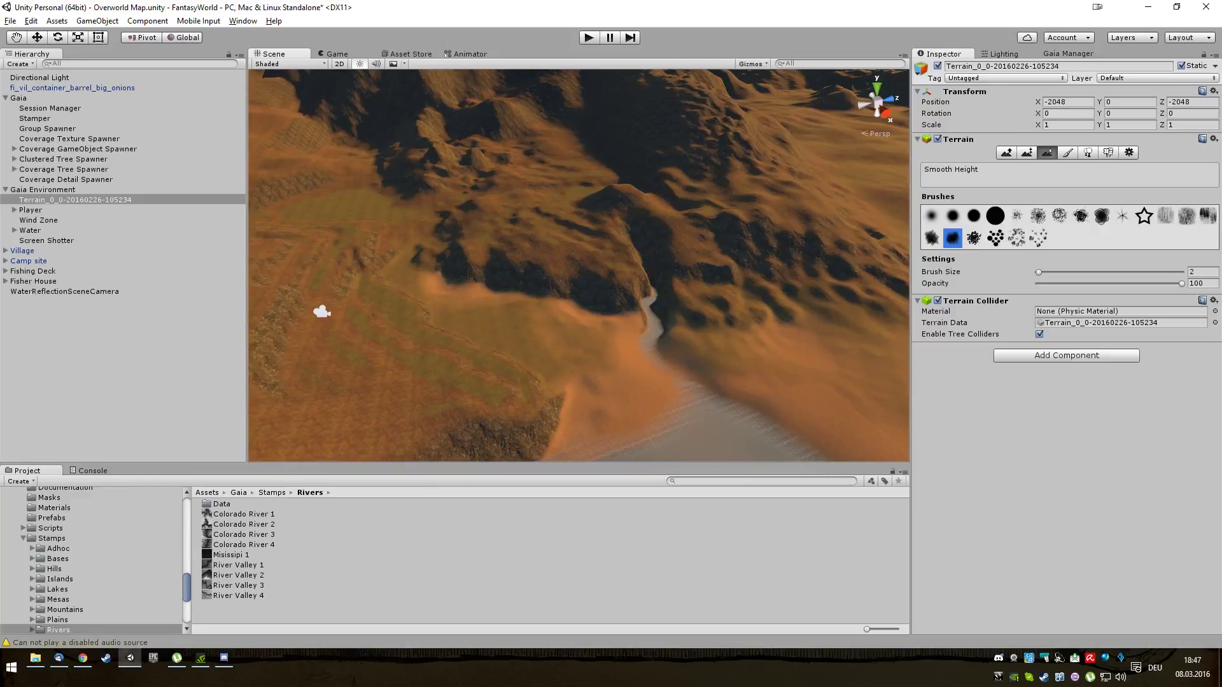
left_click(70, 89)
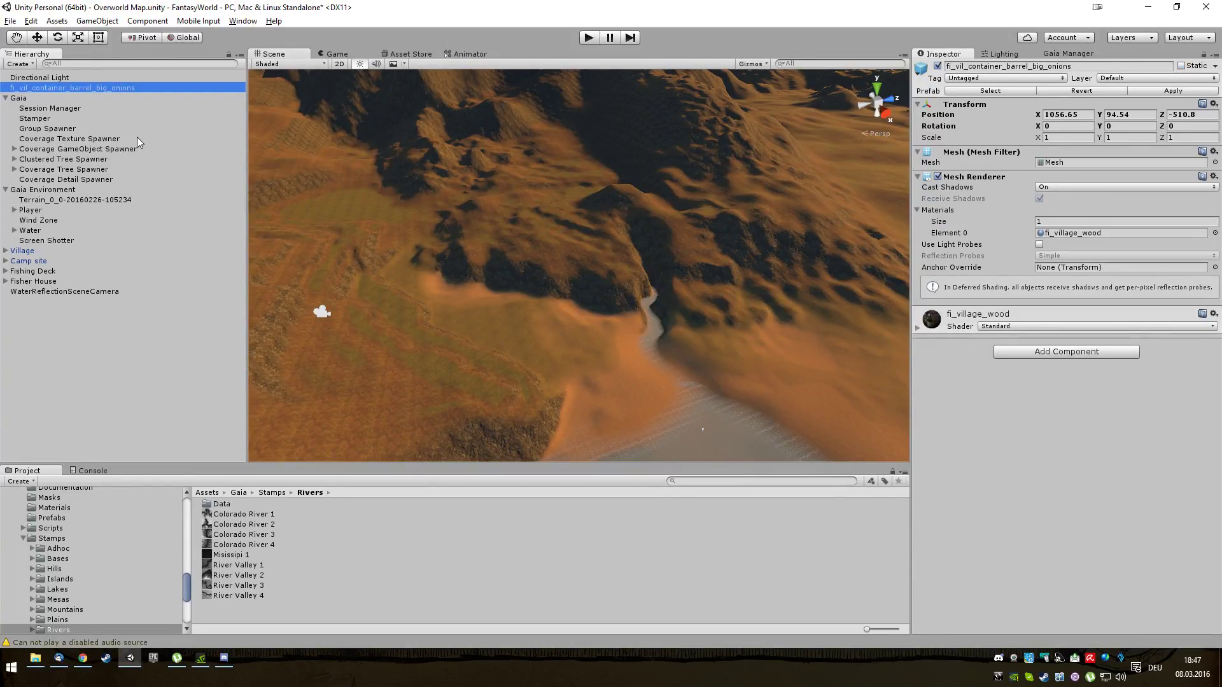
left_click(38, 38)
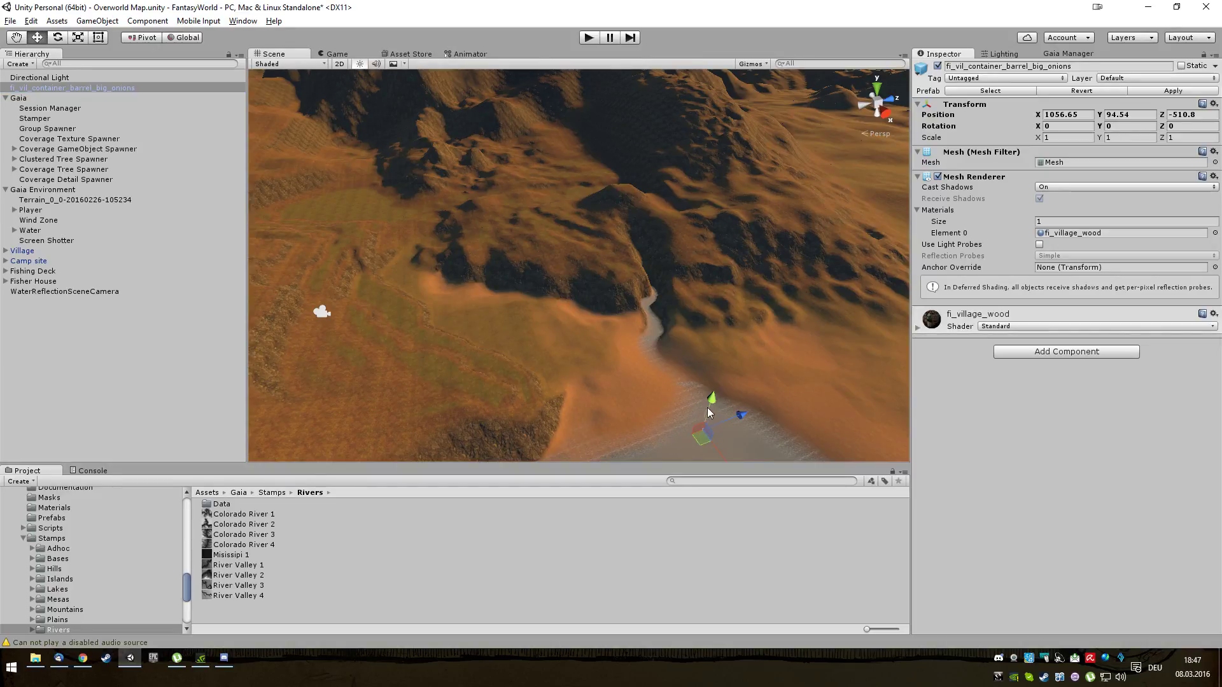
left_click_drag(713, 399, 280, 55)
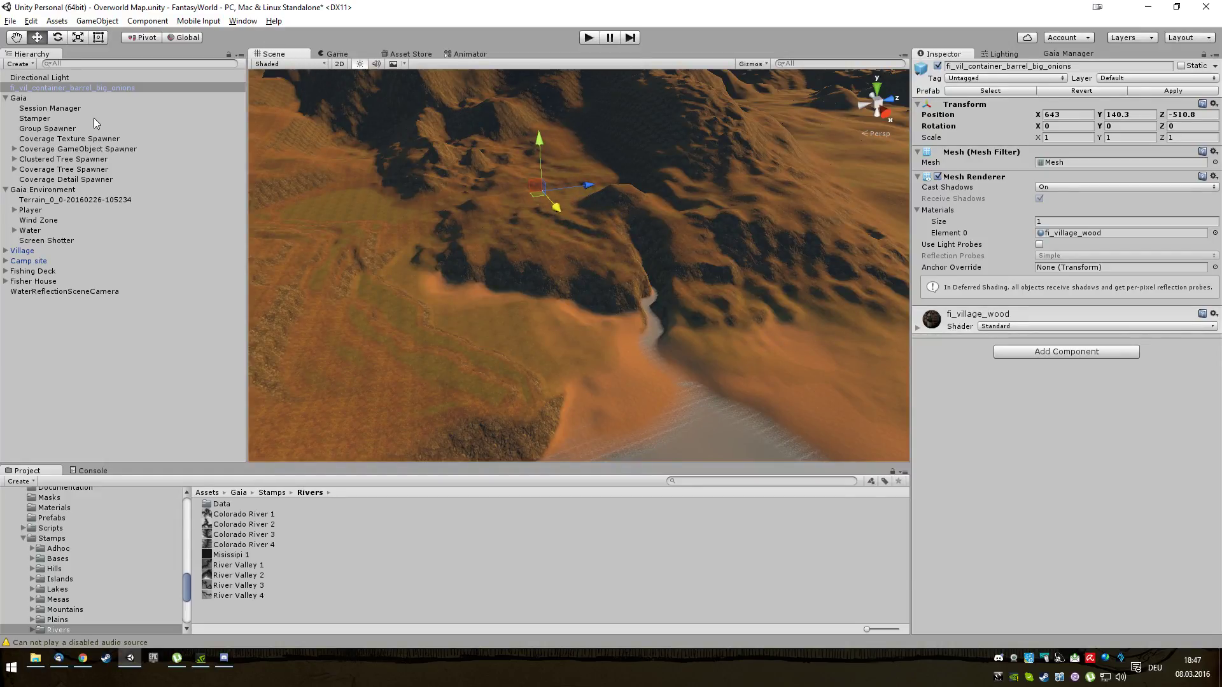
double_click(46, 90)
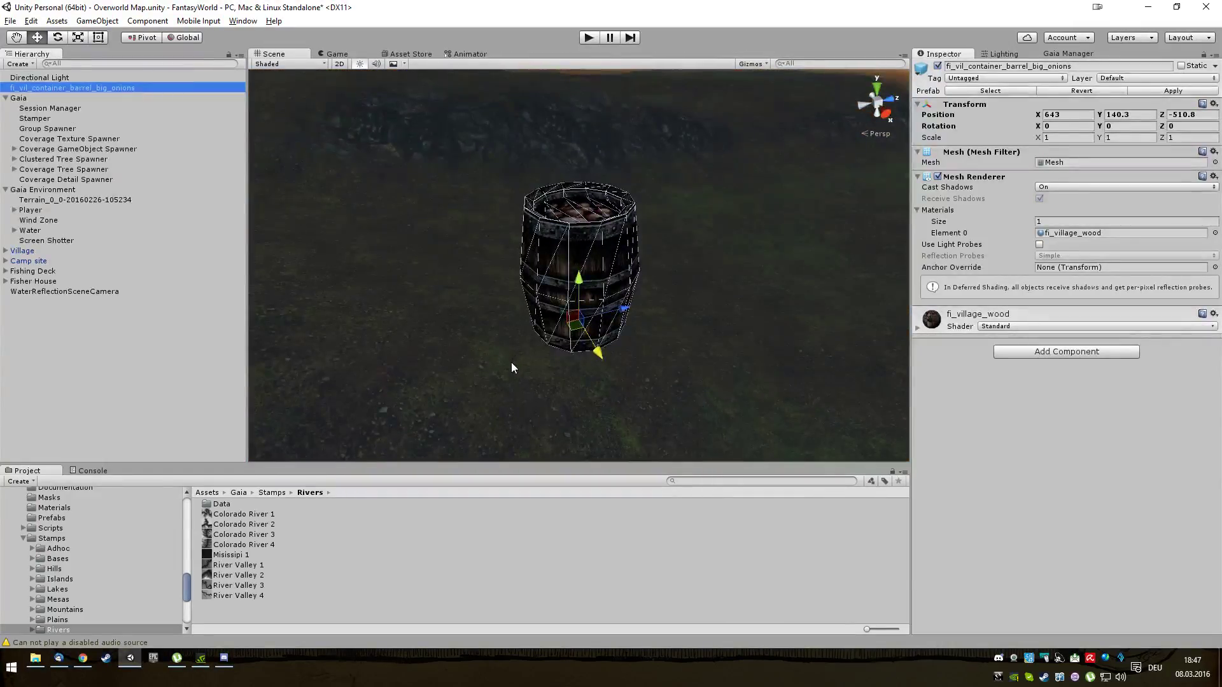
Shift the onion barrel along the X axis across the hilltop to X 610
scroll(511, 363, "down", 5)
left_click_drag(515, 420, 684, 381, "alt")
scroll(675, 369, "up", 5)
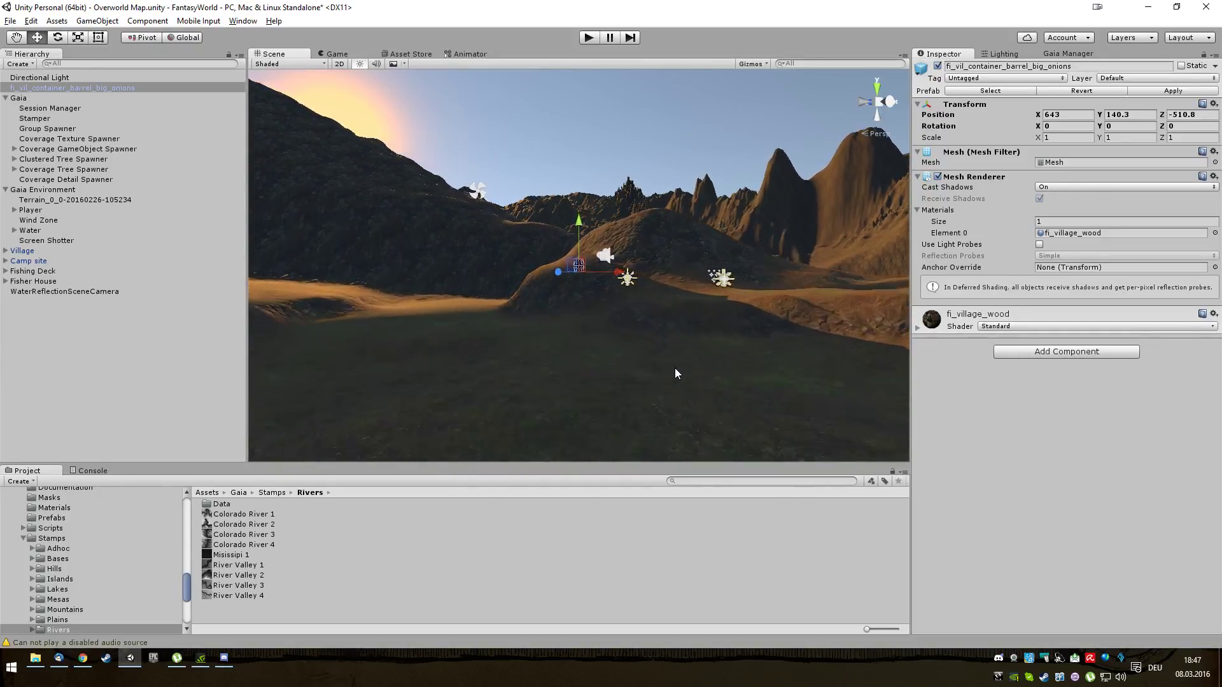
scroll(674, 373, "up", 2)
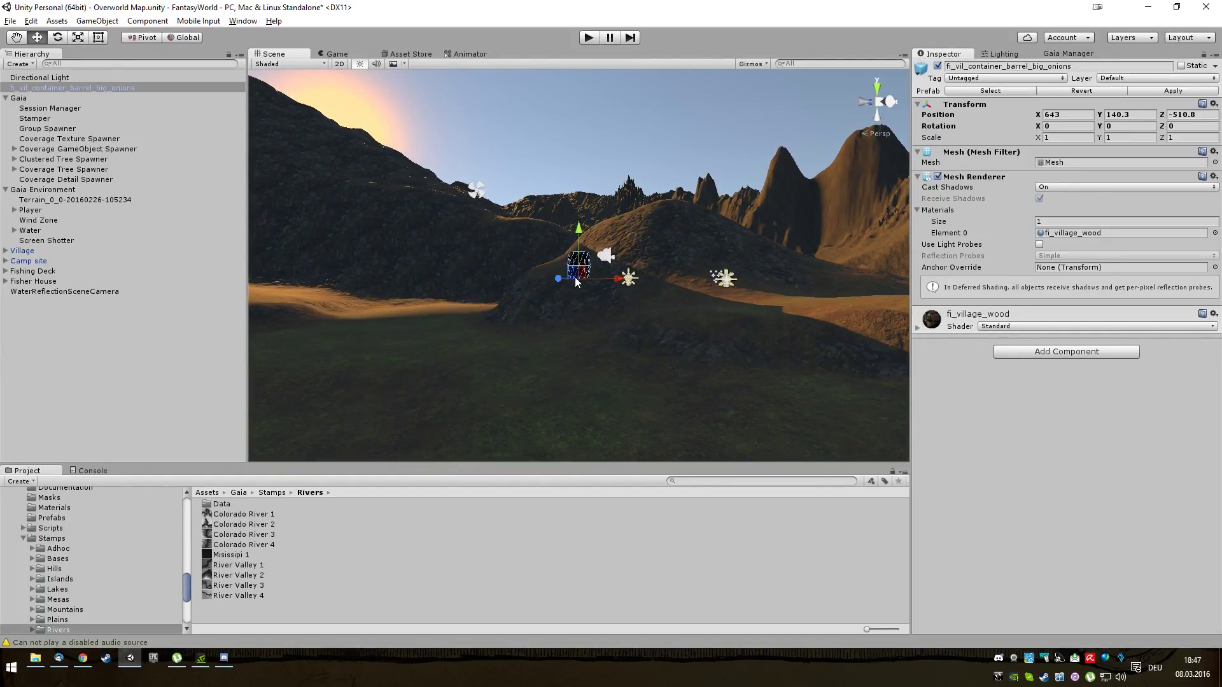
left_click_drag(622, 281, 396, 292)
left_click_drag(412, 379, 341, 582, "alt")
scroll(428, 401, "down", 5)
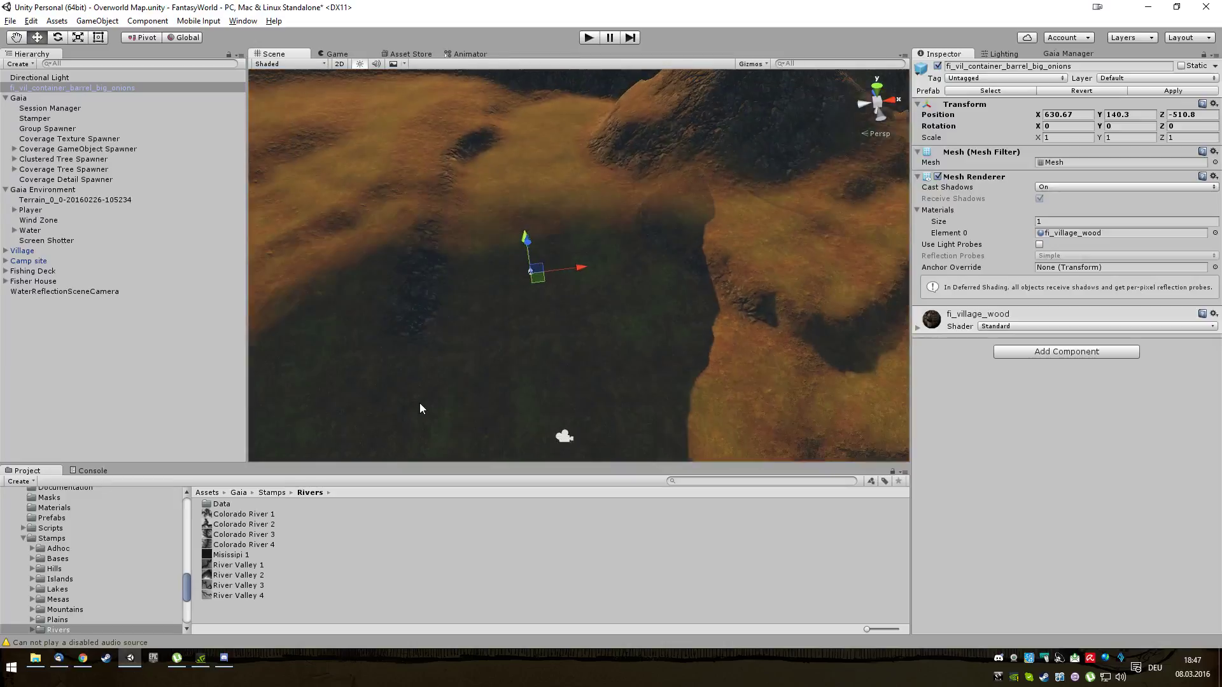
scroll(420, 404, "down", 4)
left_click_drag(598, 270, 210, 242)
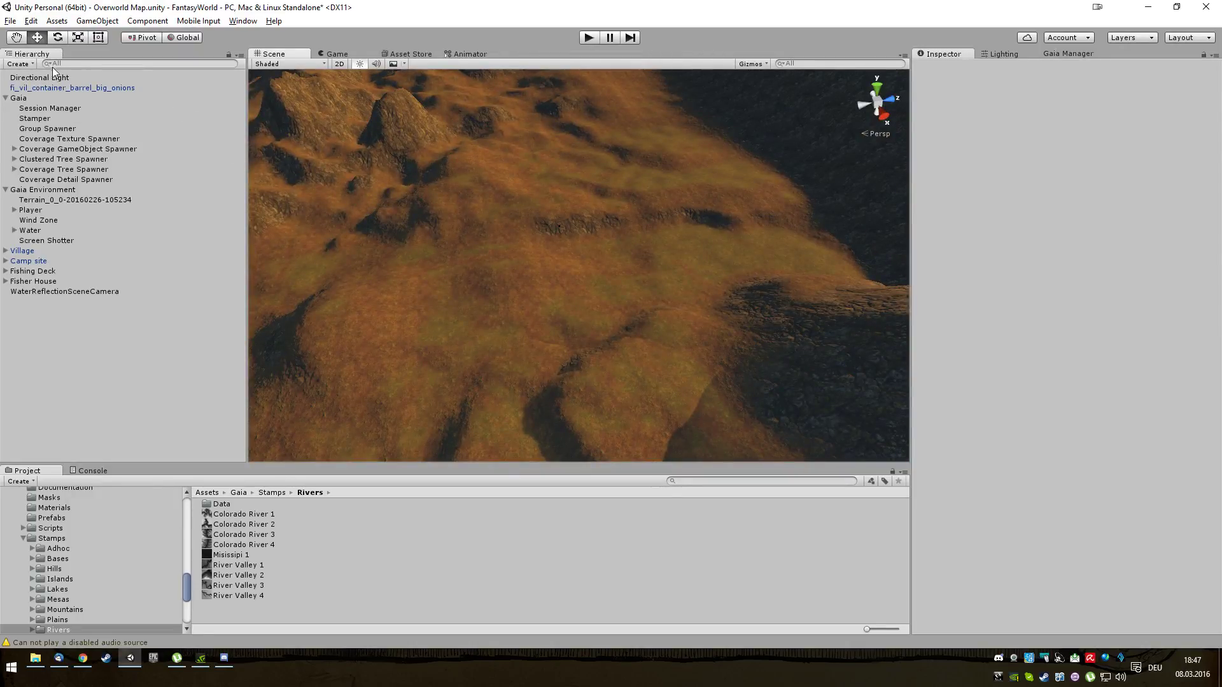
Reposition the barrel to about X 621.5, Z -476.7 and lower it to about Y 124
left_click(84, 89)
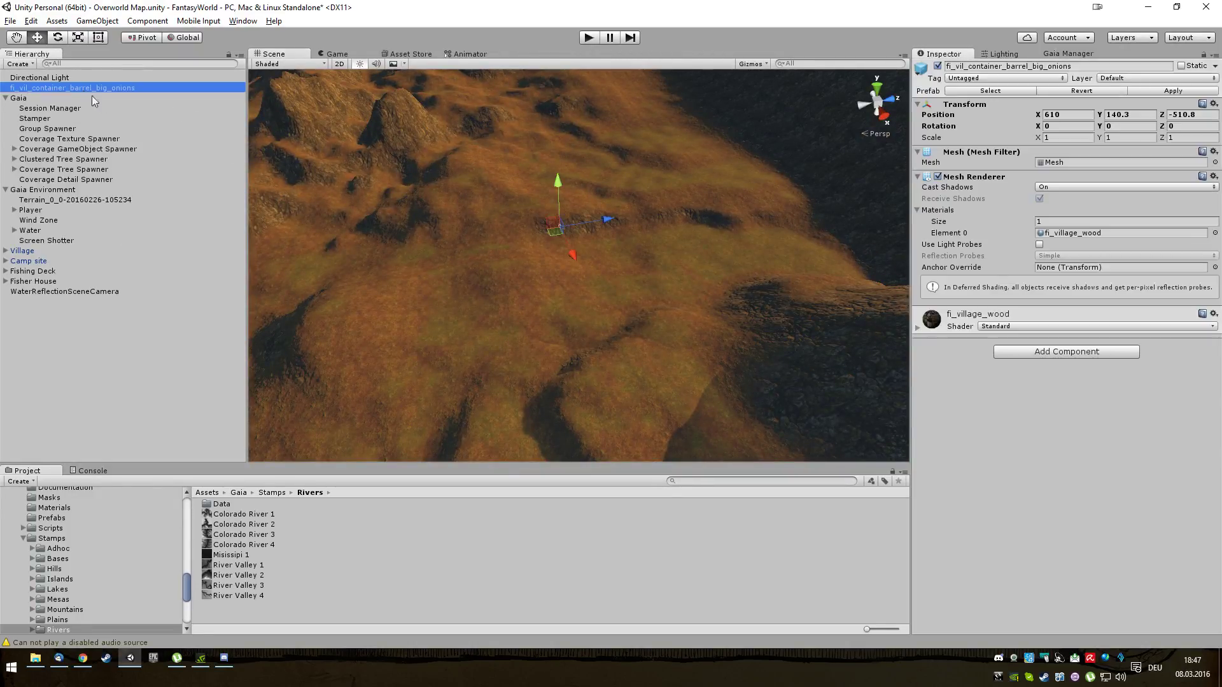
left_click_drag(608, 220, 674, 208)
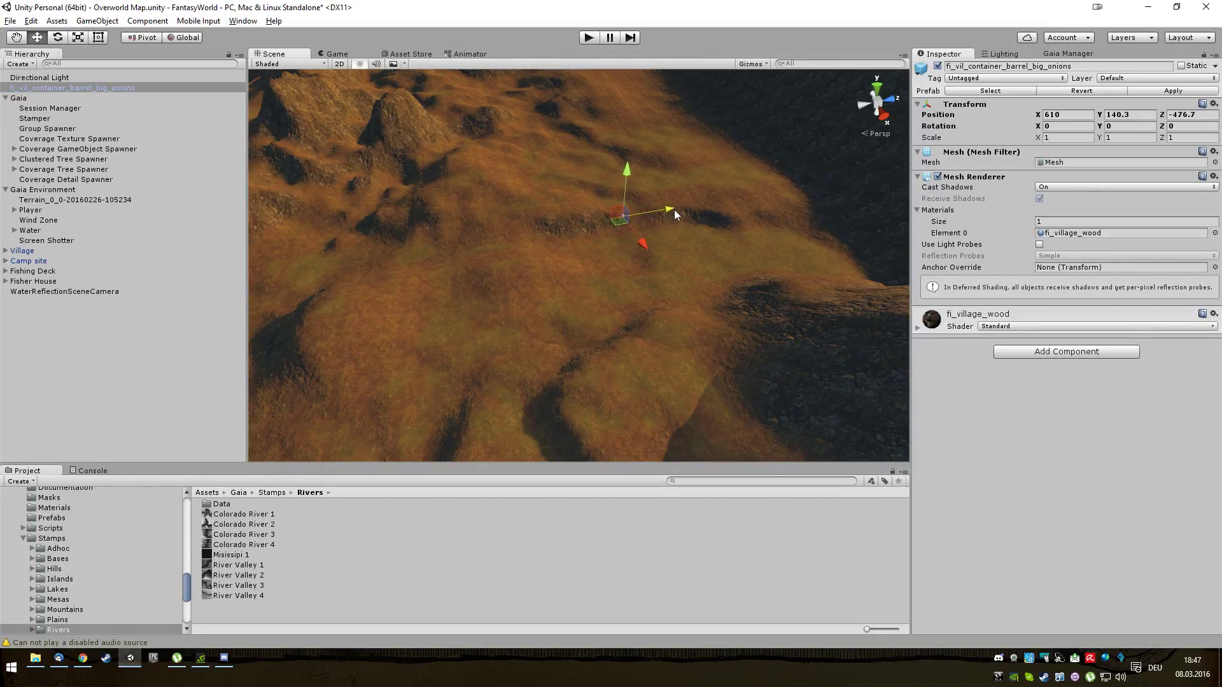
left_click_drag(615, 264, 580, 235, "alt")
left_click_drag(528, 183, 534, 215)
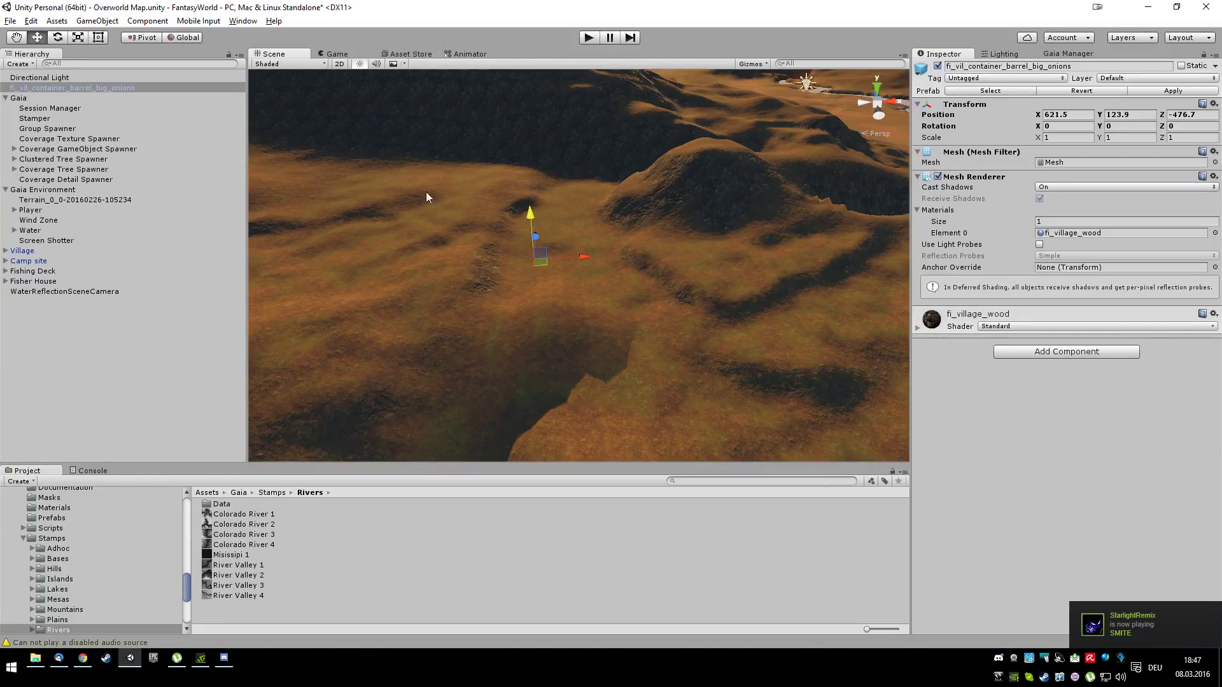
Frame the barrel and raise it to about Y 127.04 so it rests on the ground as a height reference
double_click(78, 89)
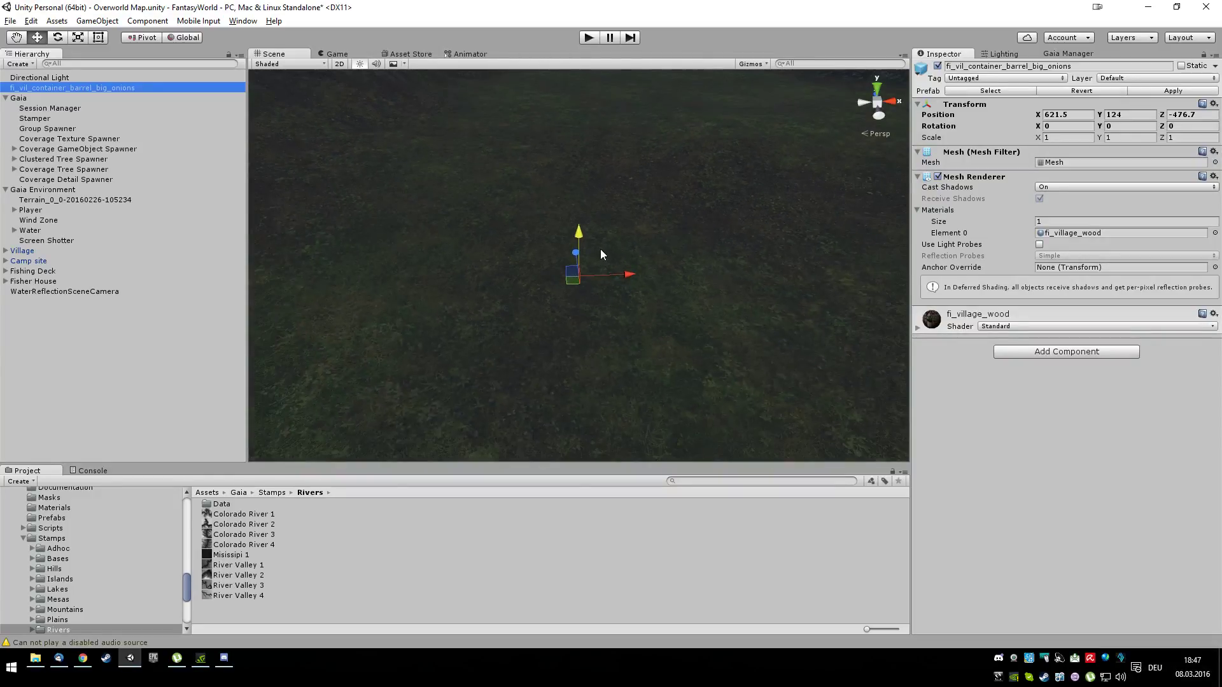
mouse_move(578, 226)
left_mouse_down()
mouse_move(579, 192)
mouse_move(578, 208)
left_mouse_up()
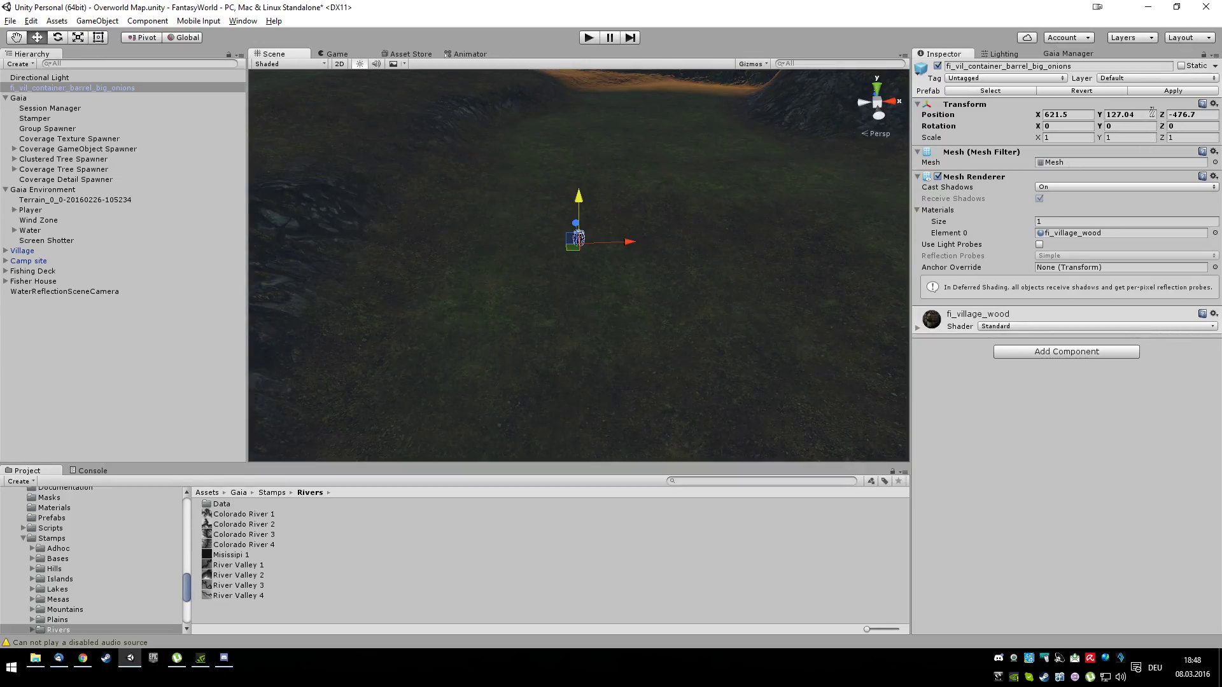
left_click_drag(461, 229, 271, 194, "alt")
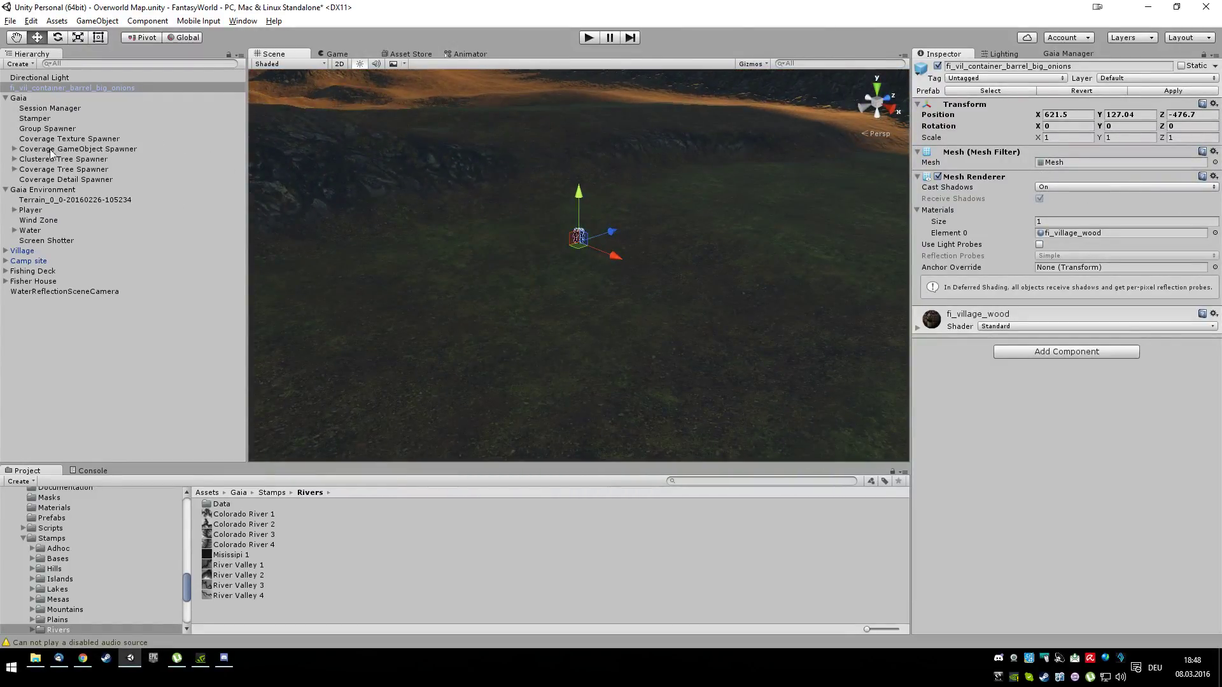
Set up the terrain's Paint Height tool with target height 127 and opacity 50
left_click(70, 200)
left_click(1026, 153)
left_click(1172, 295)
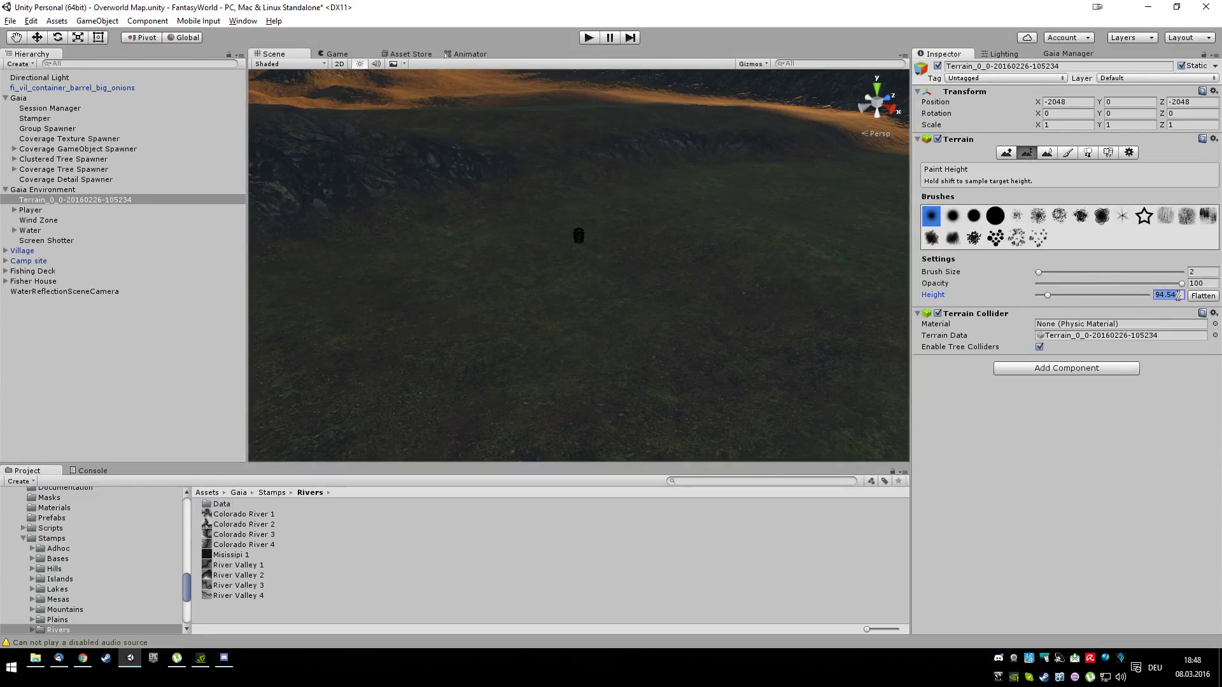
type("127")
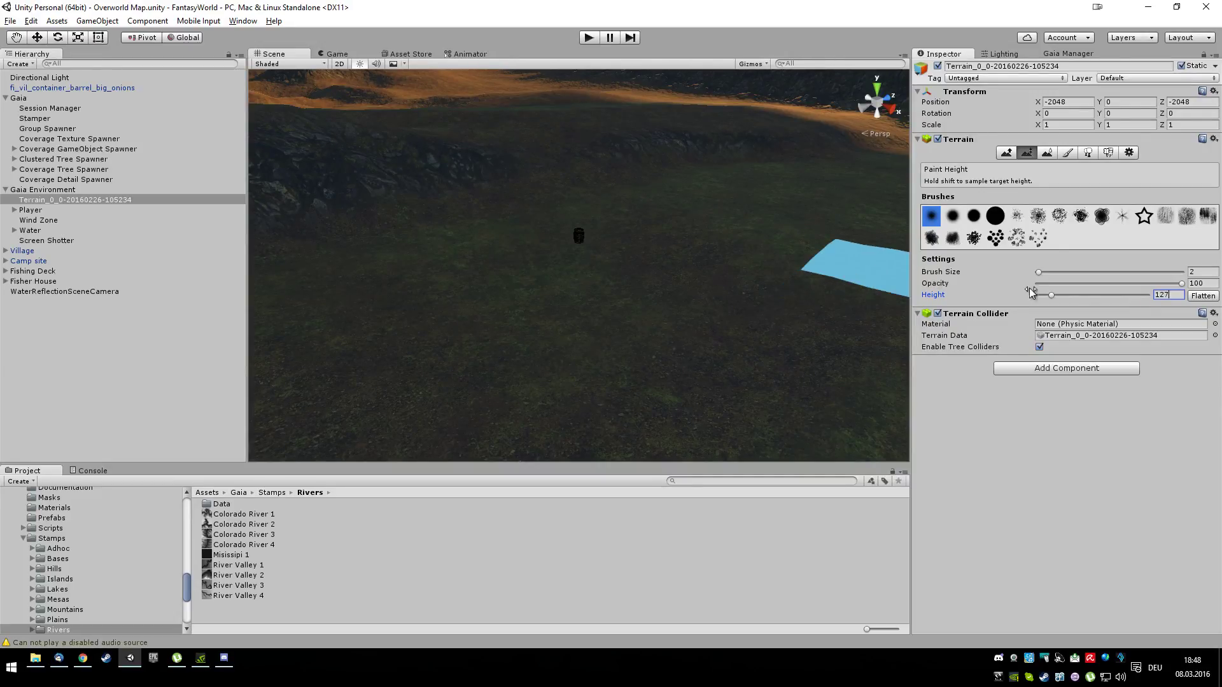
left_click(1181, 284)
left_click_drag(1181, 286, 1119, 288)
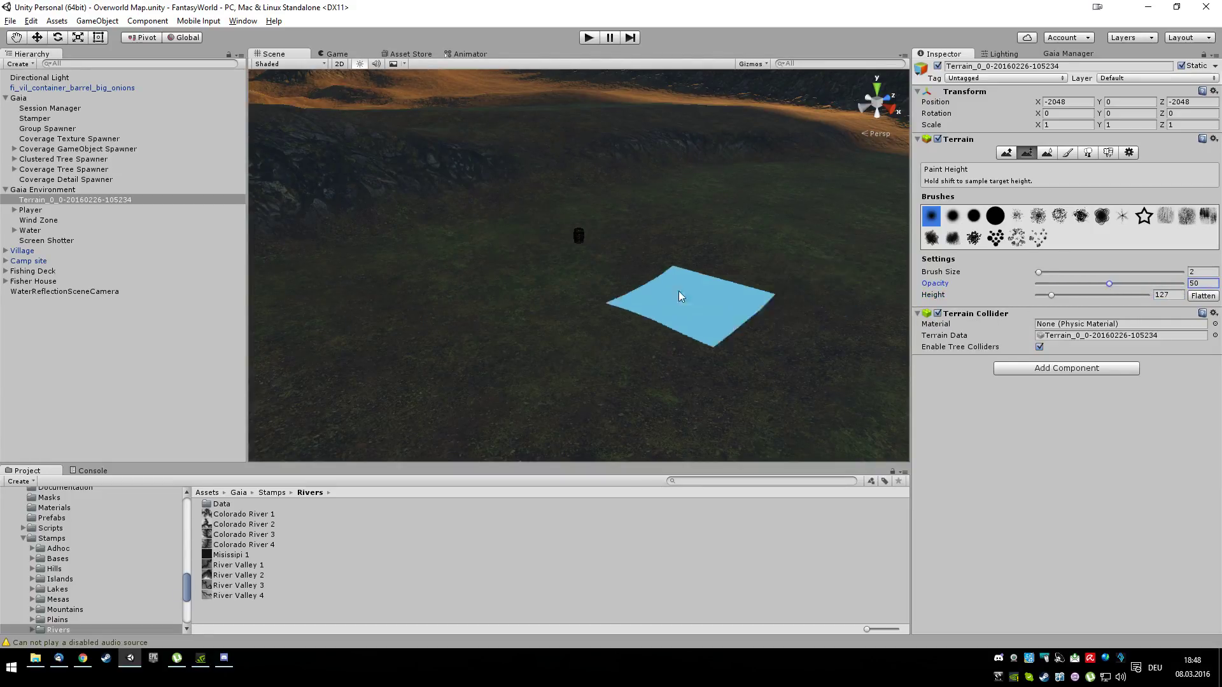
Paint a narrow level path at height 127 through the hills around the barrel with the size 2 brush
scroll(457, 294, "down", 5)
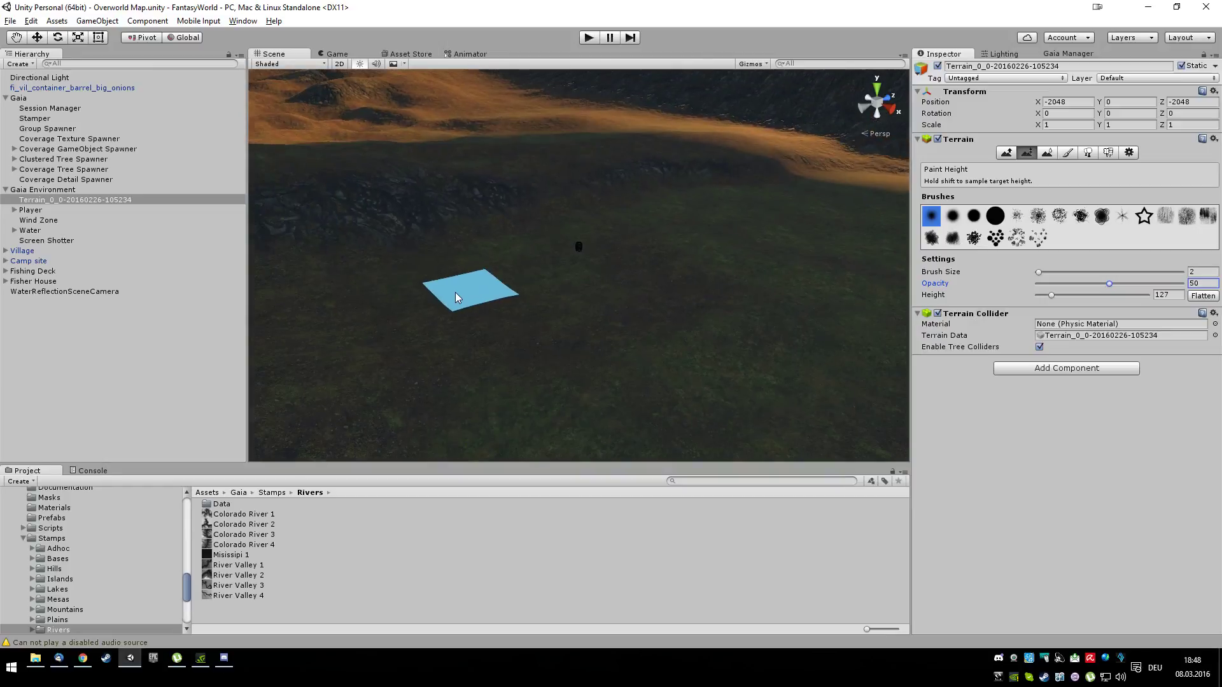
mouse_move(467, 310)
right_mouse_down()
mouse_move(527, 332)
mouse_move(650, 325)
mouse_move(633, 337)
mouse_move(595, 322)
mouse_move(647, 292)
mouse_move(630, 294)
right_mouse_up()
scroll(587, 298, "down", 5)
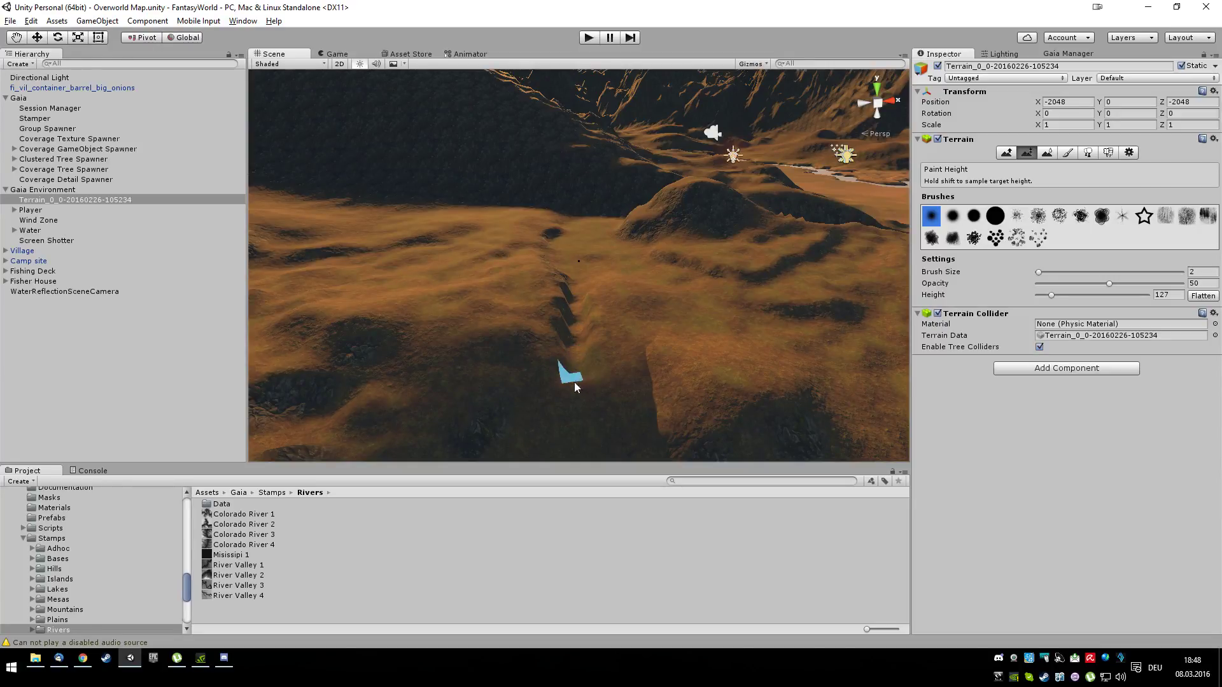
scroll(571, 415, "down", 2)
right_click_drag(575, 398, 560, 360)
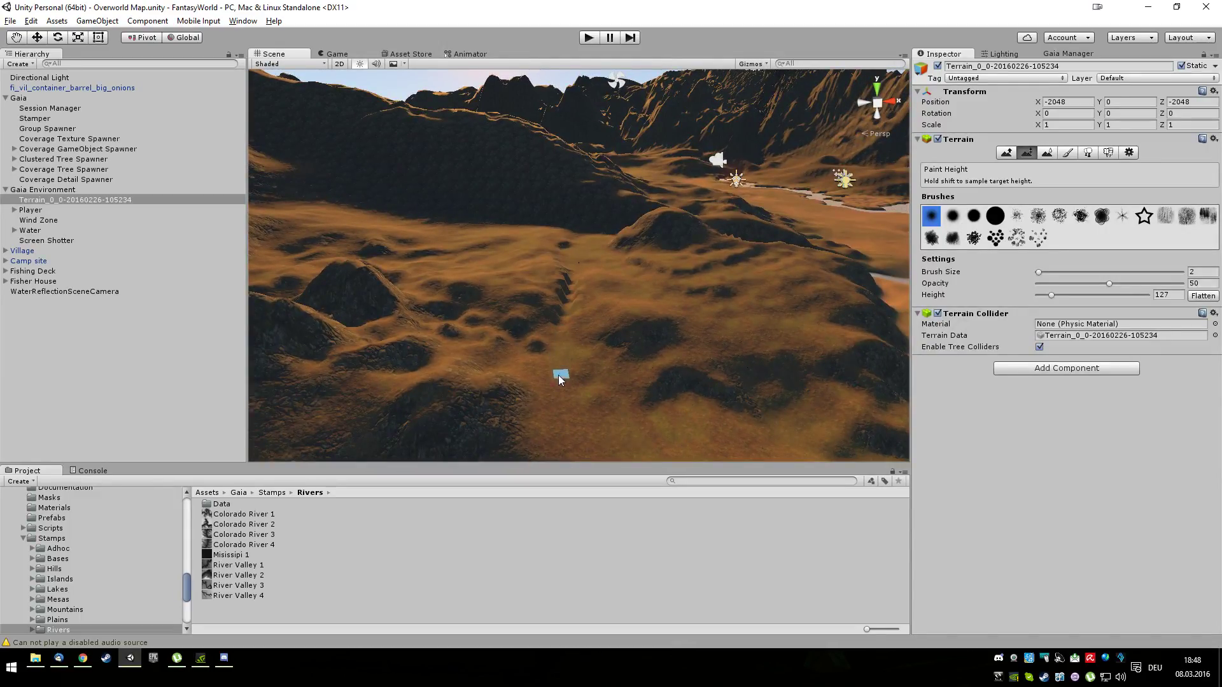
right_click_drag(614, 429, 582, 327)
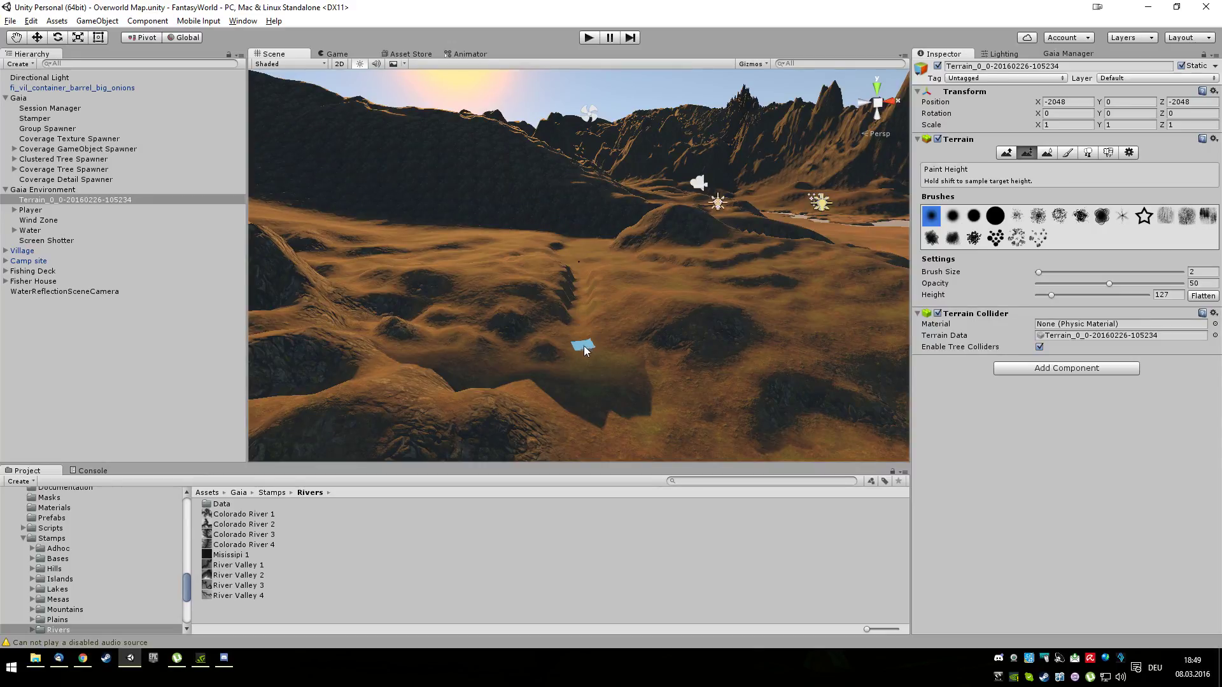
left_click_drag(640, 386, 670, 387, "alt")
right_click_drag(578, 261, 578, 260)
Move the barrel down to the plain below the hills, to about X 583.2, Y 121.8, Z -735.8
right_click_drag(579, 330, 355, 251)
left_click(87, 89)
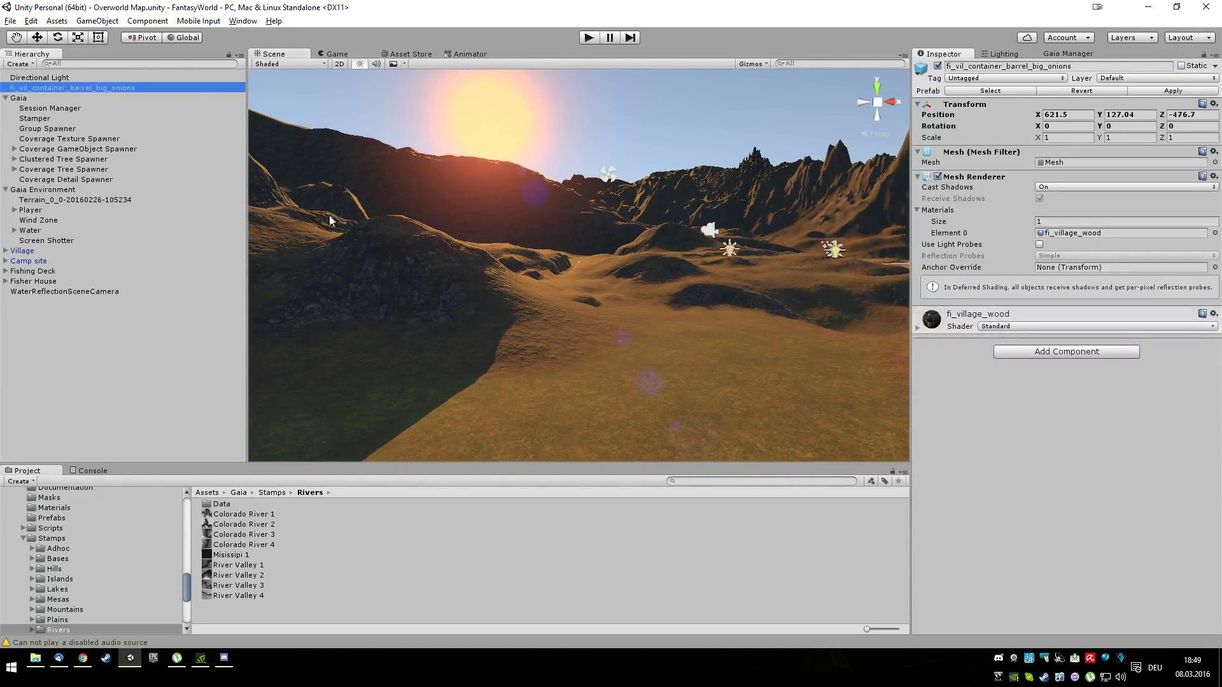
left_click(39, 39)
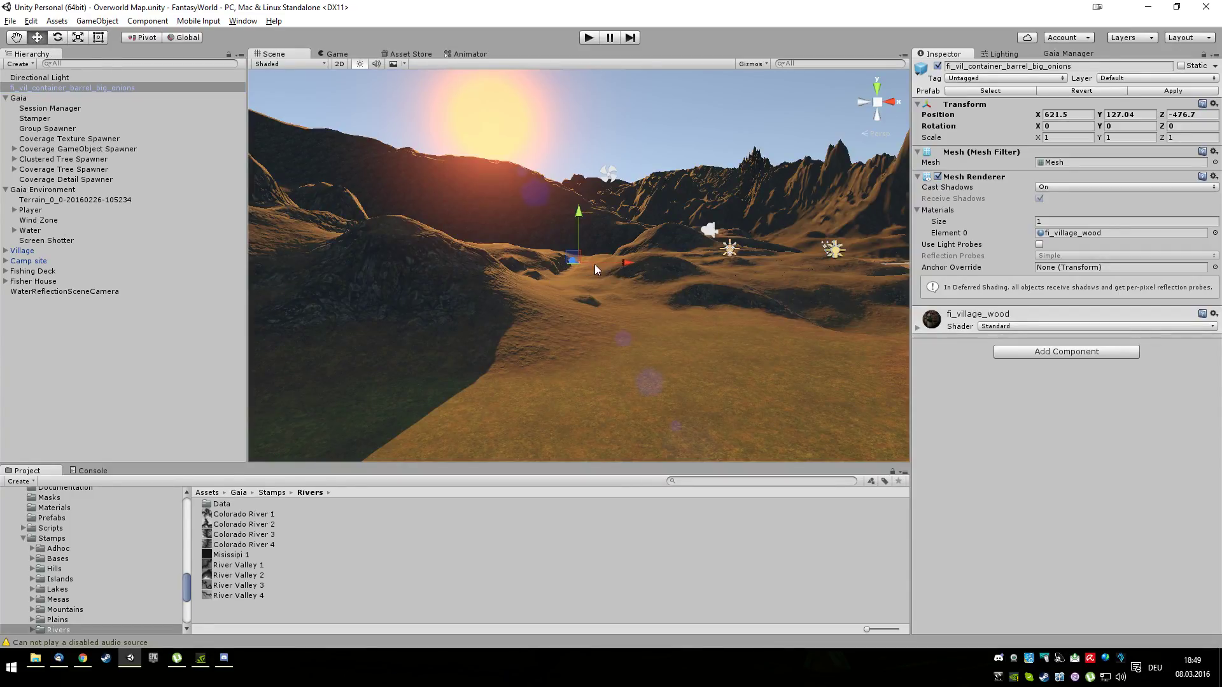
left_click_drag(575, 264, 707, 400)
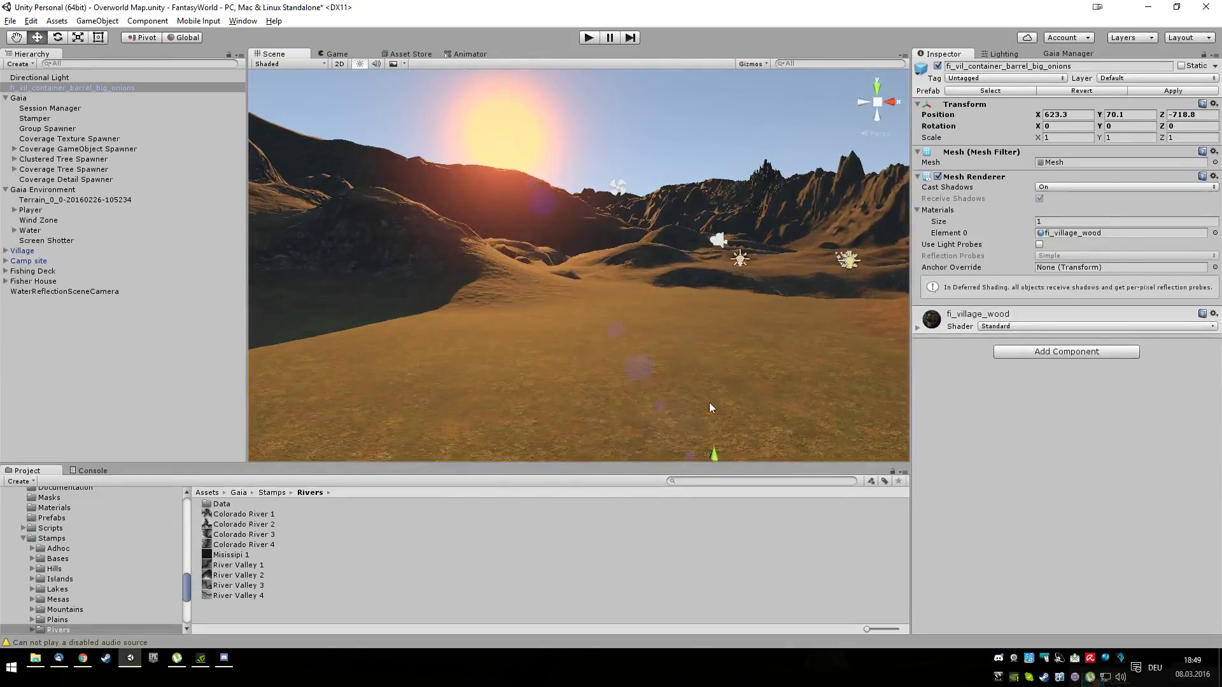
left_click_drag(712, 448, 722, 253)
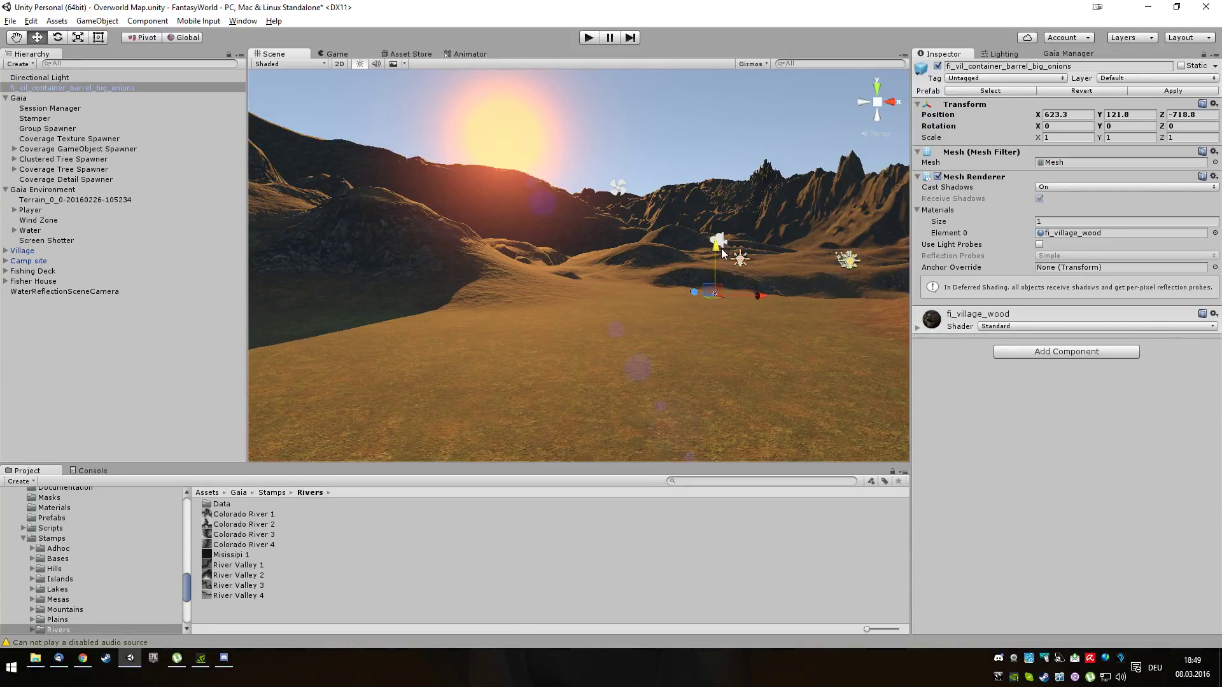
left_click_drag(760, 296, 609, 314)
left_click_drag(572, 270, 444, 399, "alt")
Frame the barrel, raise it to about Y 122.016 so it sits on the plain, and check it from around
double_click(93, 89)
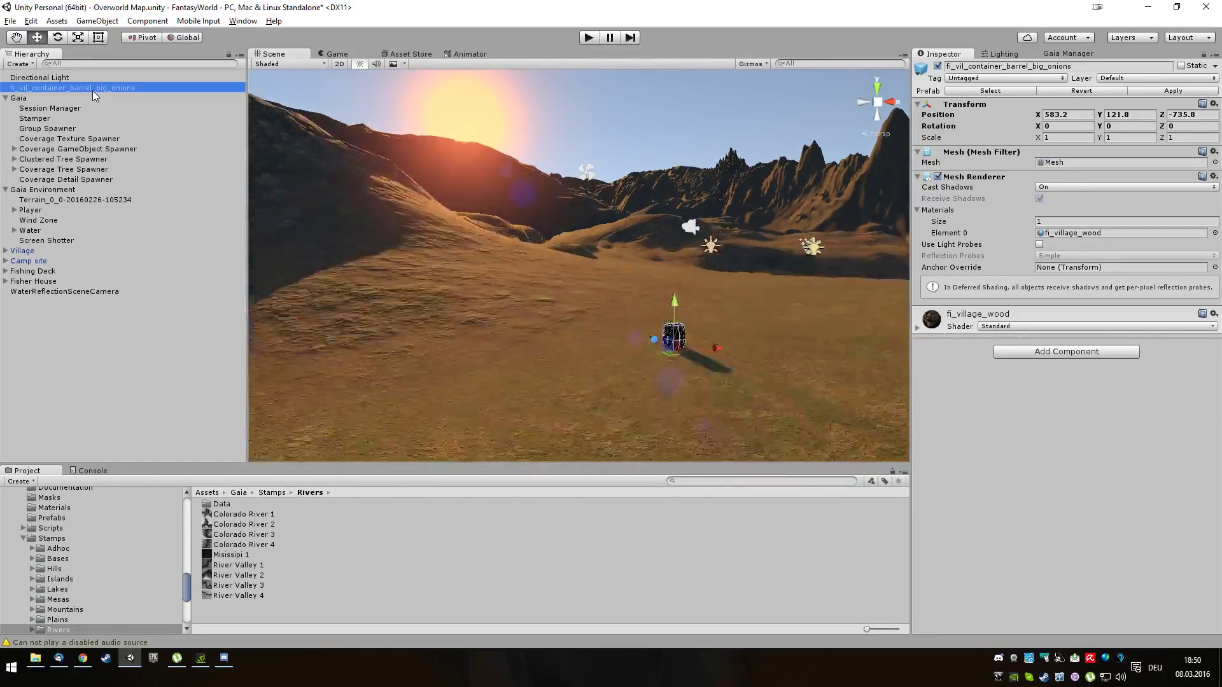
left_click_drag(579, 290, 580, 267)
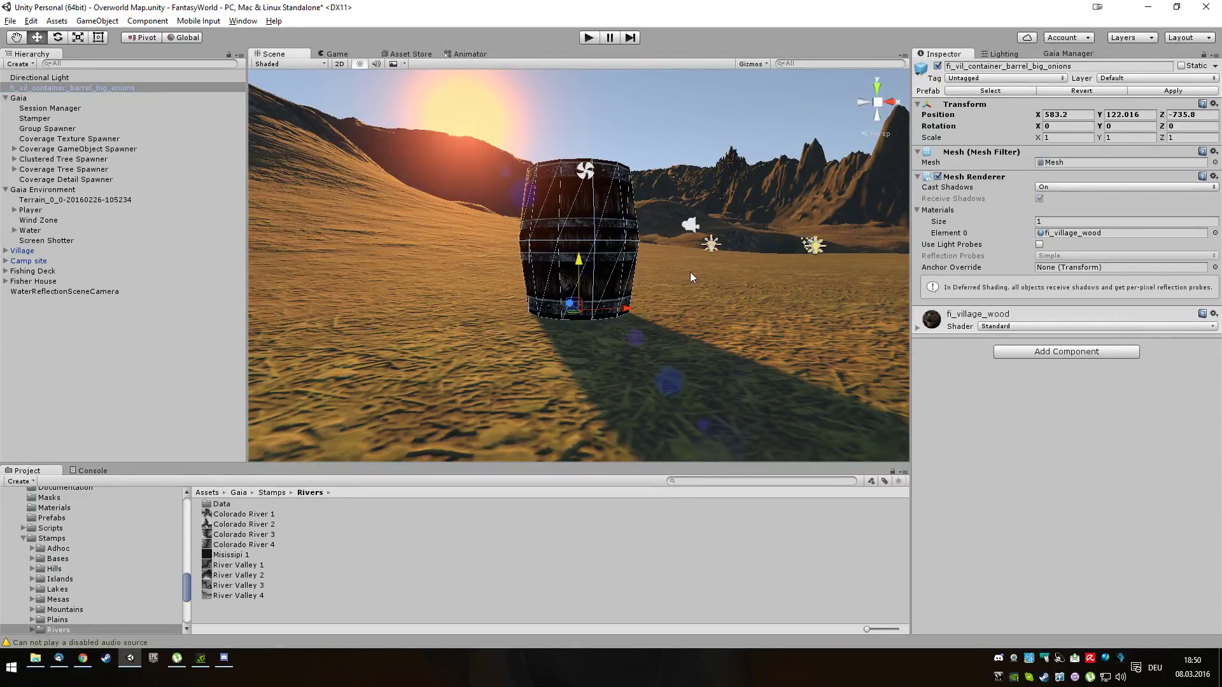
mouse_move(689, 289)
left_mouse_down("alt")
mouse_move(548, 341)
mouse_move(345, 352)
mouse_move(724, 327)
mouse_move(630, 349)
mouse_move(672, 287)
left_mouse_up("alt")
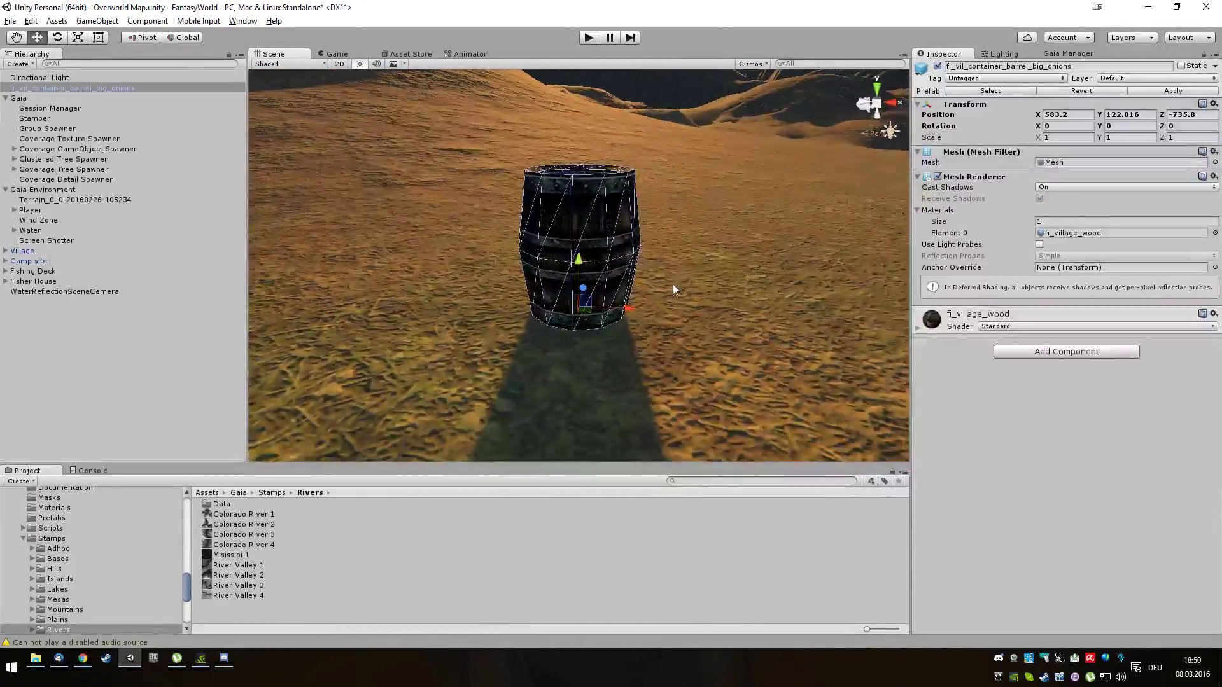
scroll(667, 273, "down", 10)
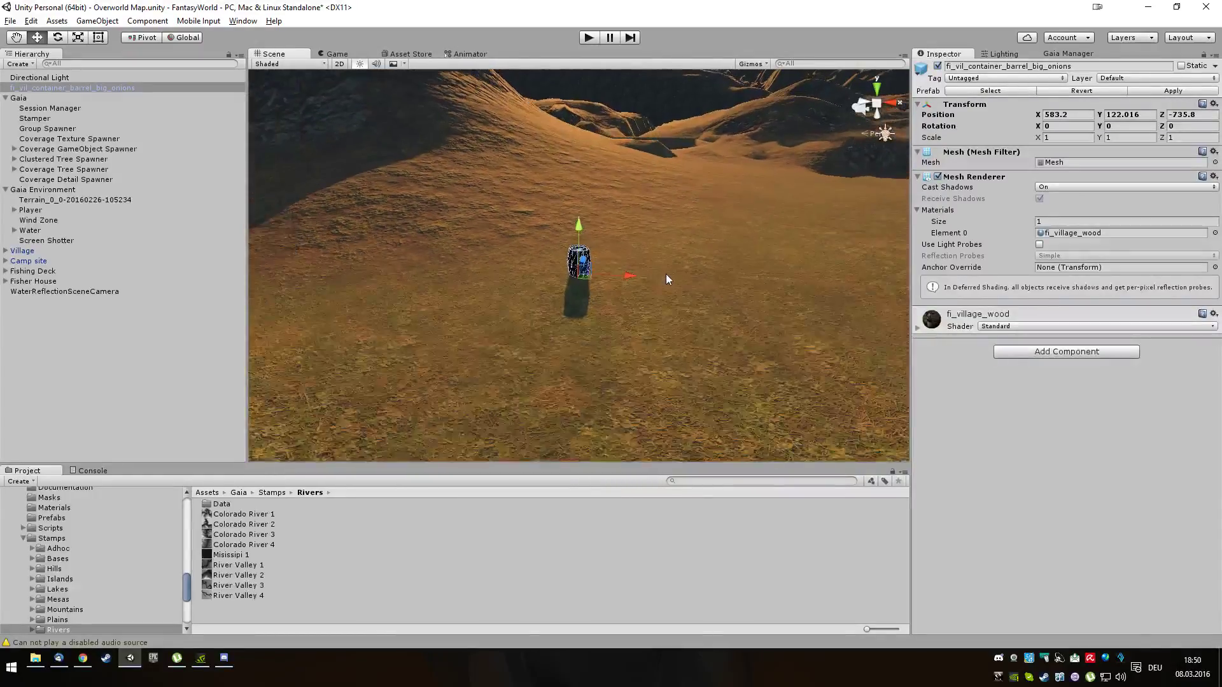
left_click_drag(666, 261, 485, 284, "alt")
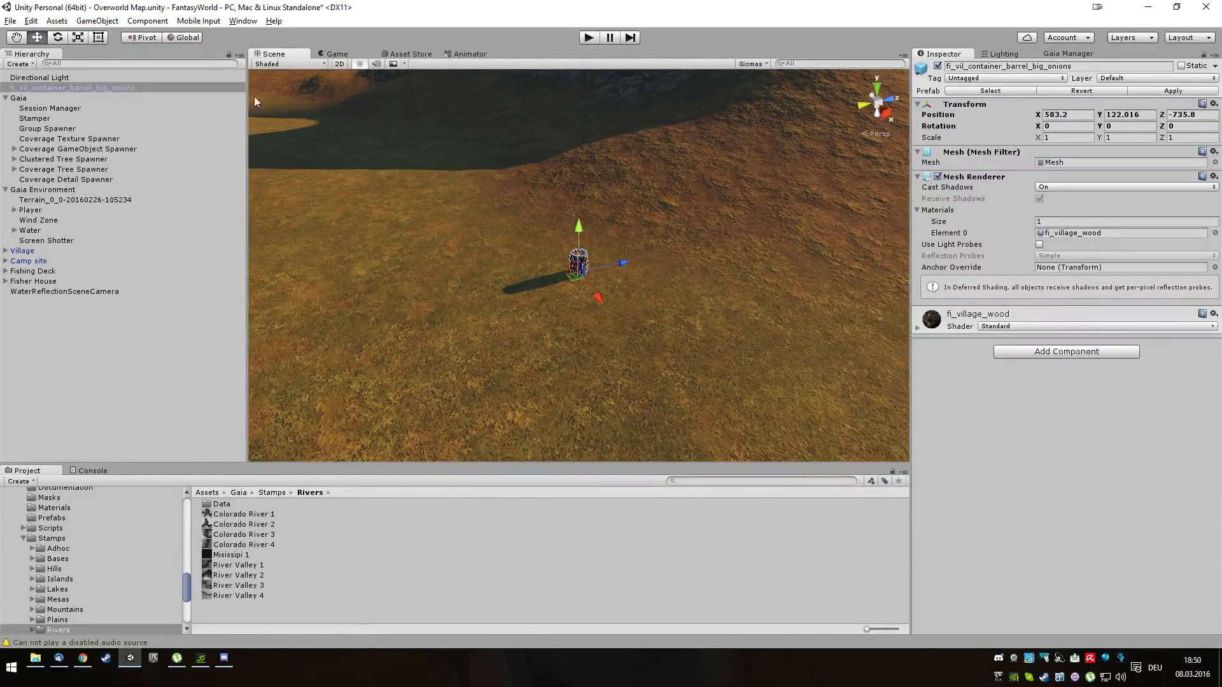
Select the terrain again and set the Paint Height tool's target height to 122 for the foot of the hill
left_click(104, 201)
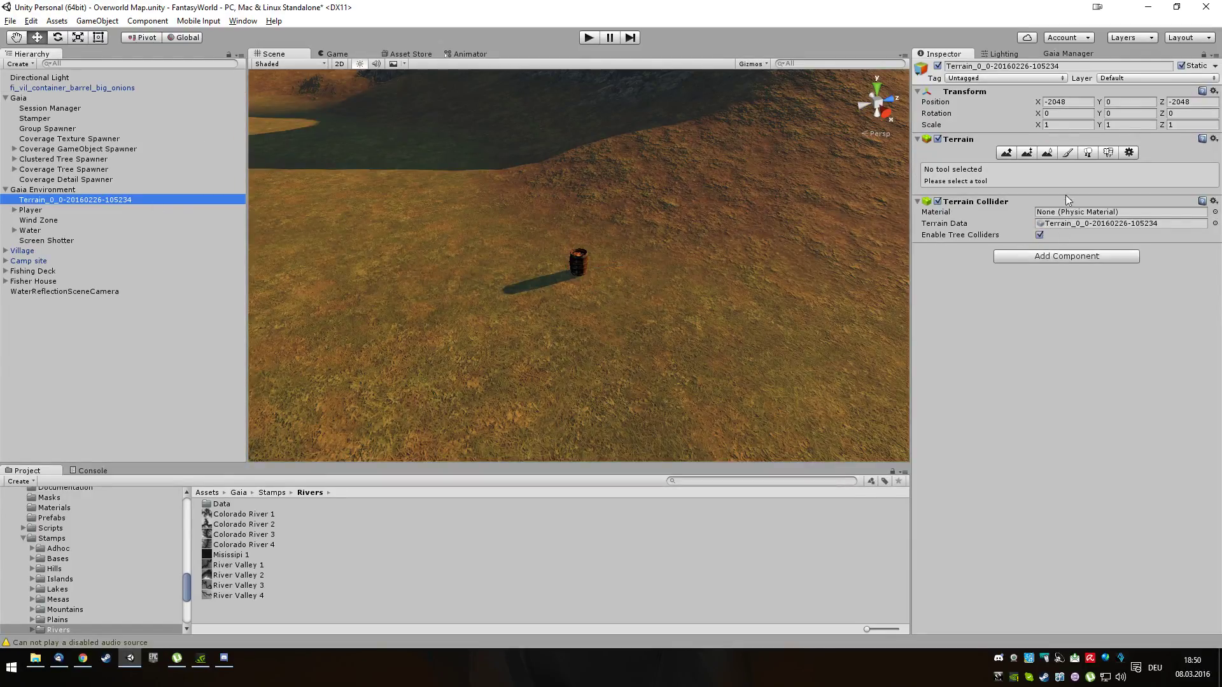
left_click(1026, 154)
left_click(1167, 294)
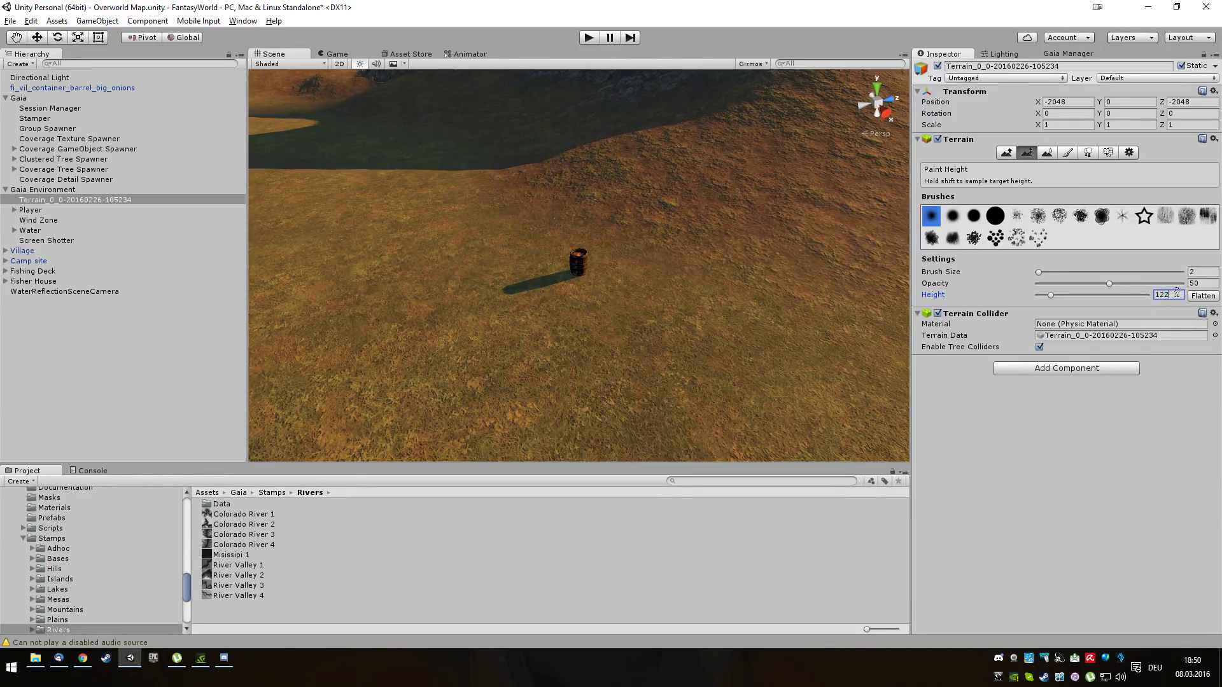
scroll(730, 223, "down", 5)
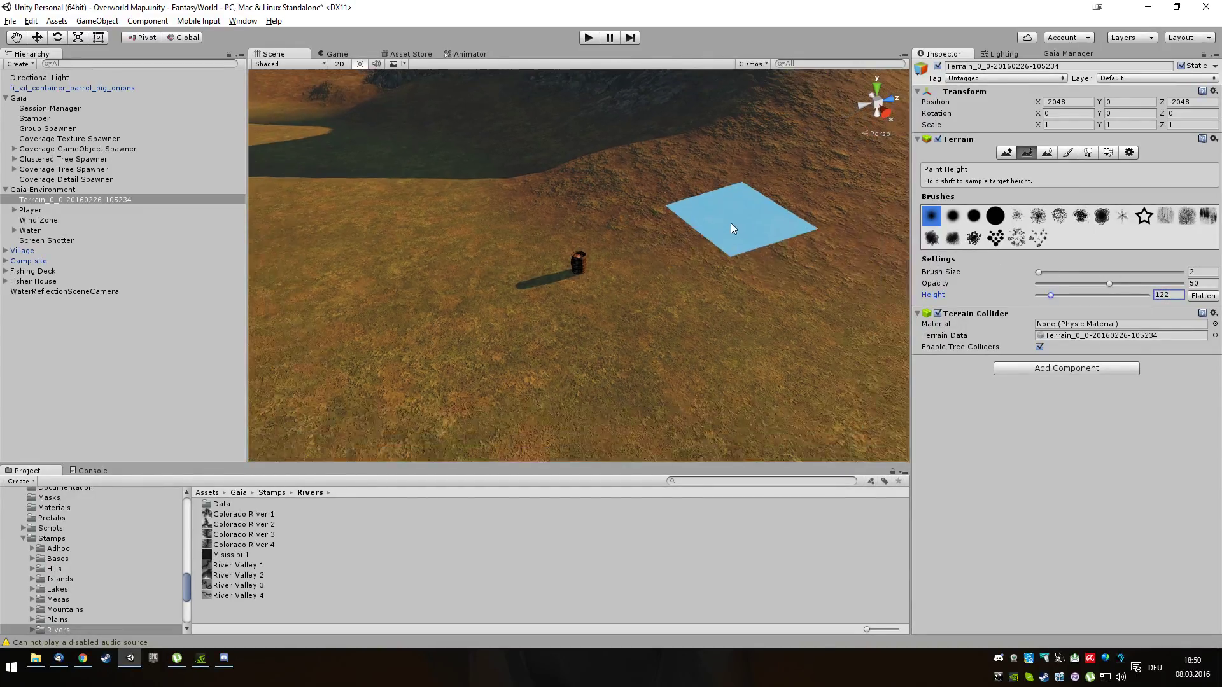
scroll(711, 236, "down", 5)
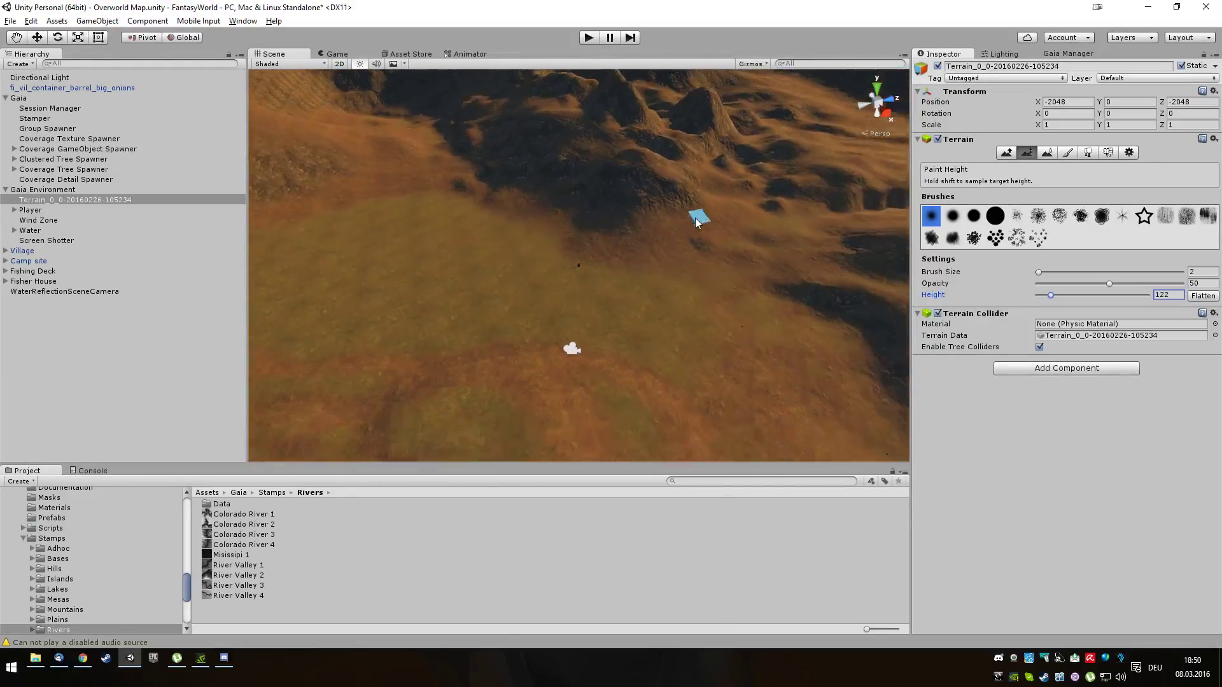
Set the Paint Height brush size to 5 for working at the foot of the hills
left_click_drag(695, 263, 846, 272, "alt")
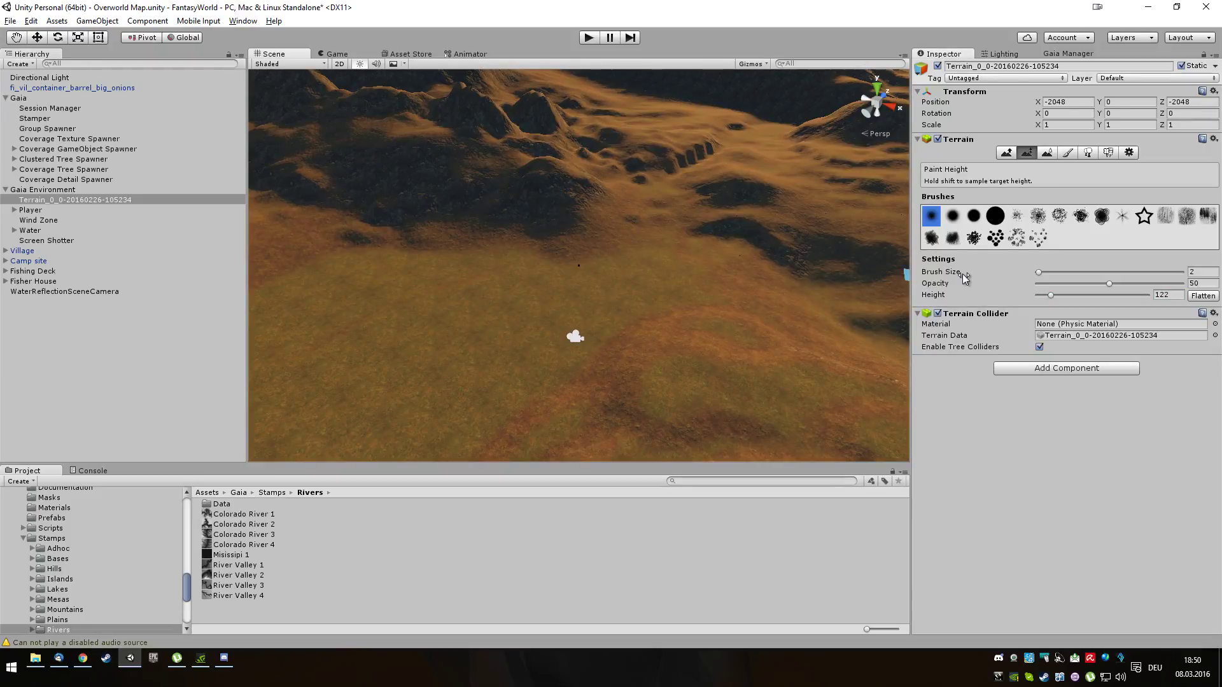
left_click_drag(1039, 275, 1044, 273)
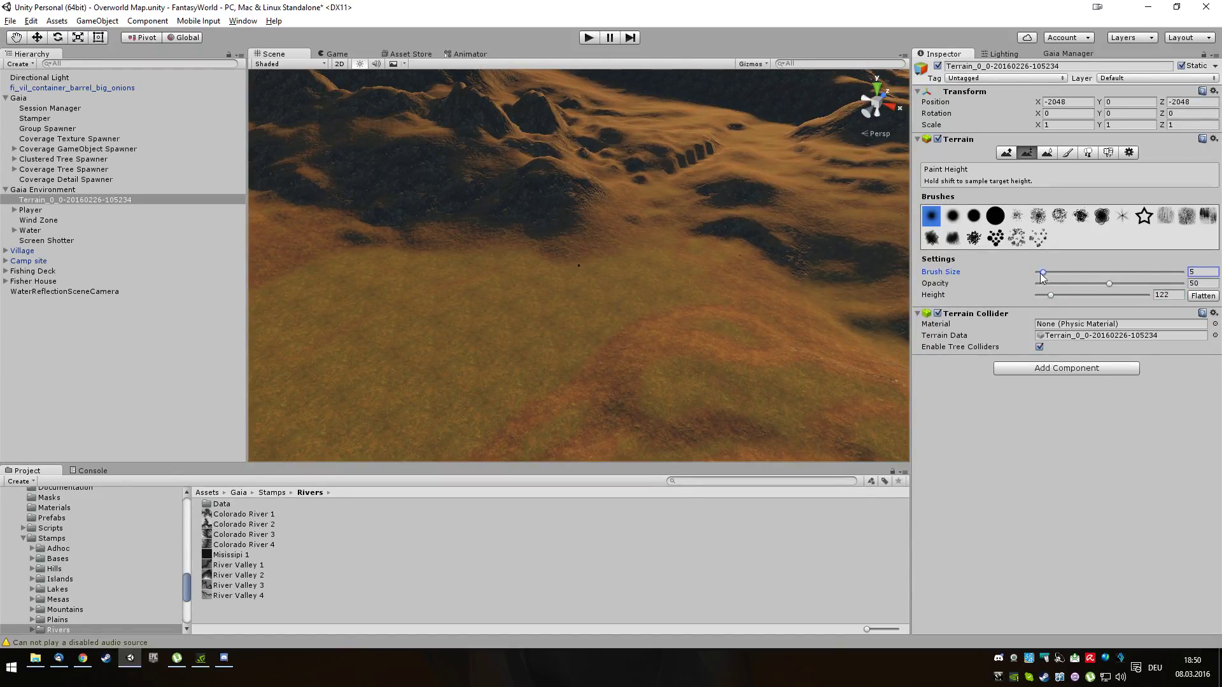
left_click_drag(636, 250, 708, 267, "alt")
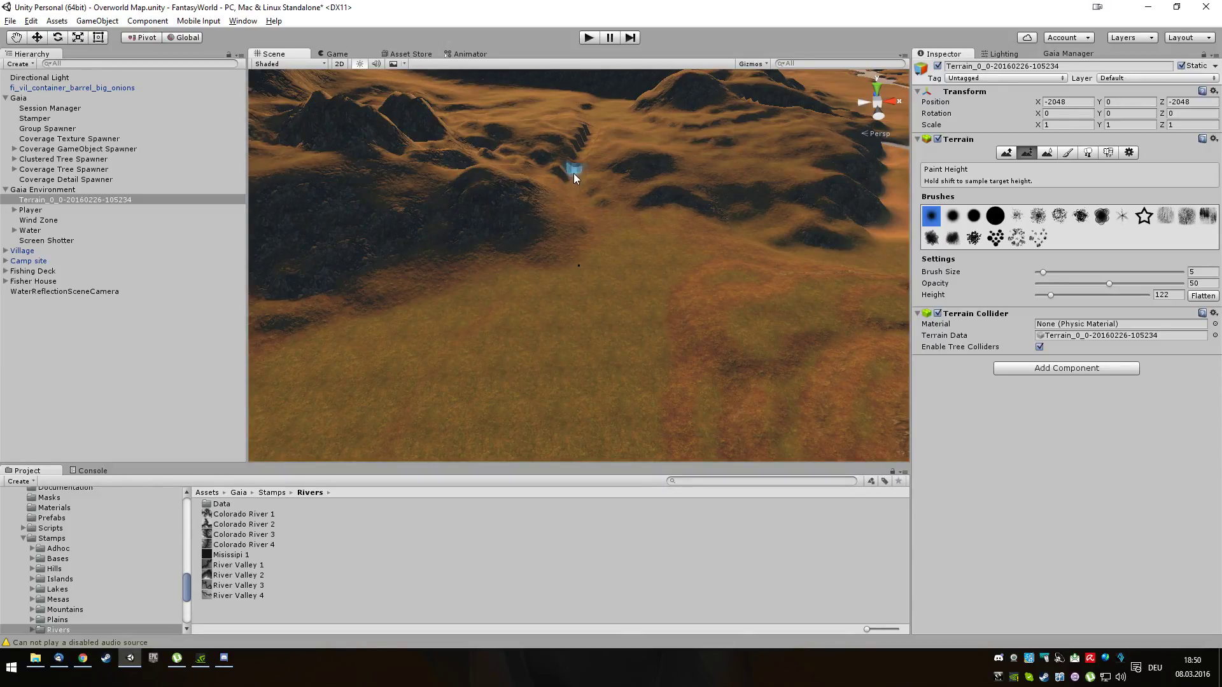
Examine the path through the hills from the plain, along its length, and from the far end of the valley
mouse_move(617, 200)
left_mouse_down("alt")
mouse_move(493, 254)
mouse_move(363, 246)
mouse_move(636, 166)
mouse_move(494, 164)
left_mouse_up("alt")
left_click_drag(572, 196, 904, 185, "alt")
left_click_drag(991, 179, 673, 256, "alt")
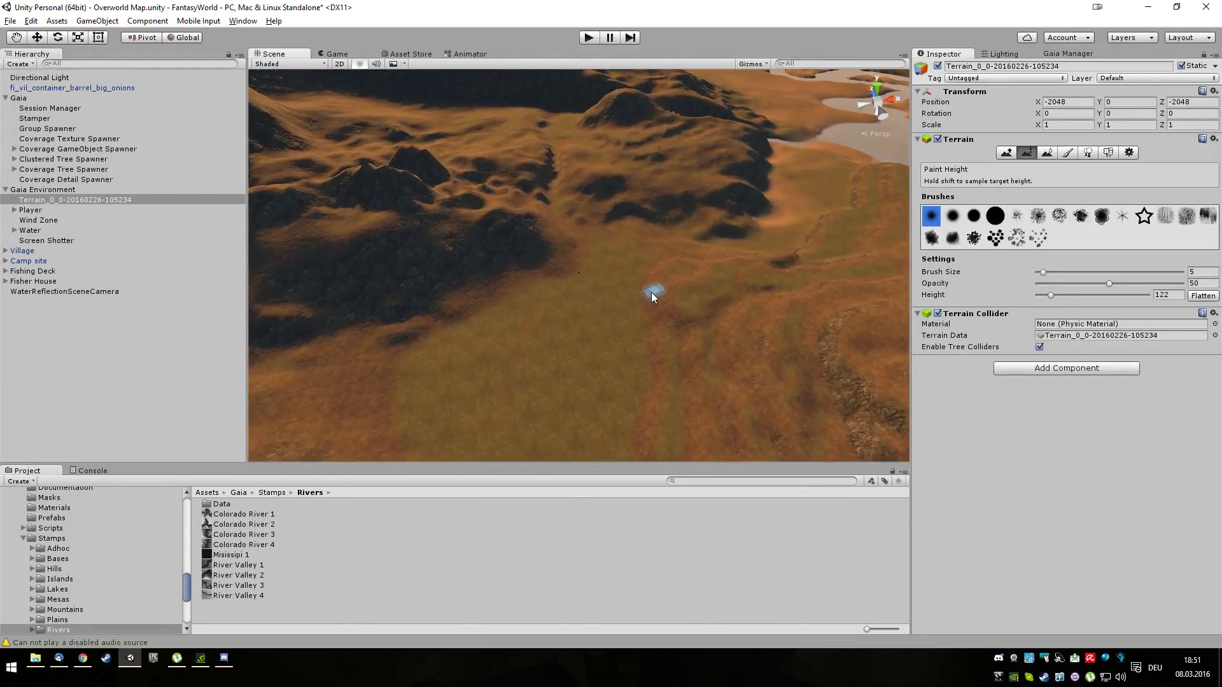
key("Up")
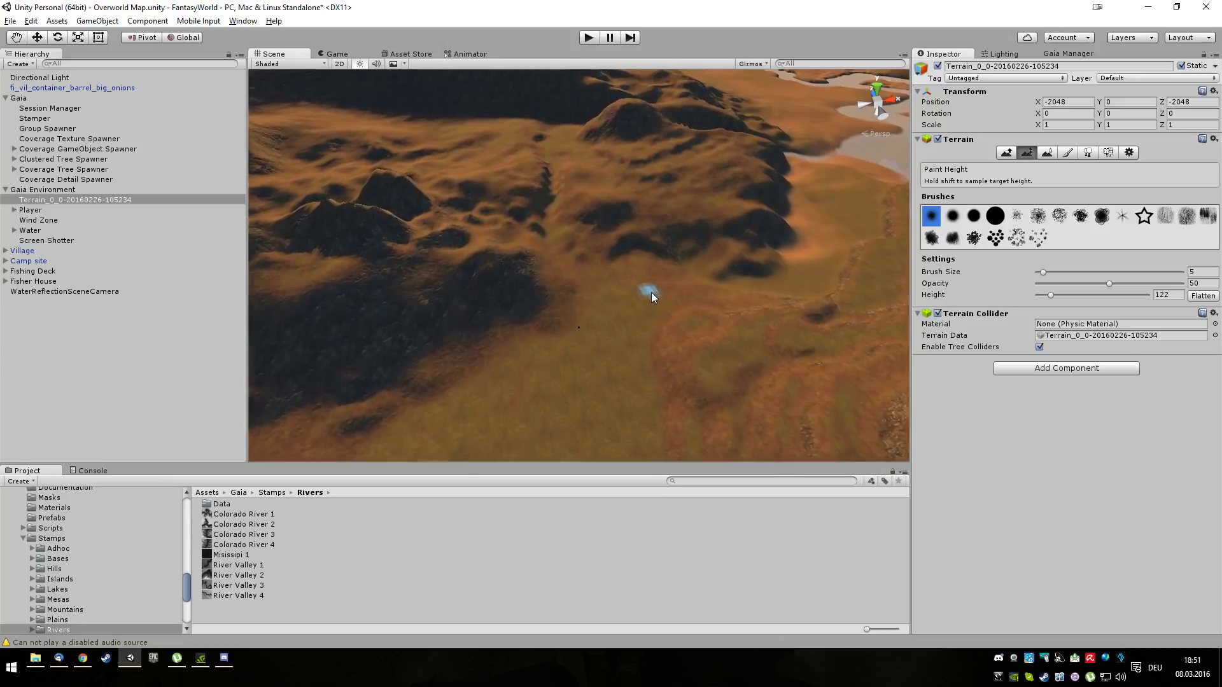
key("Up")
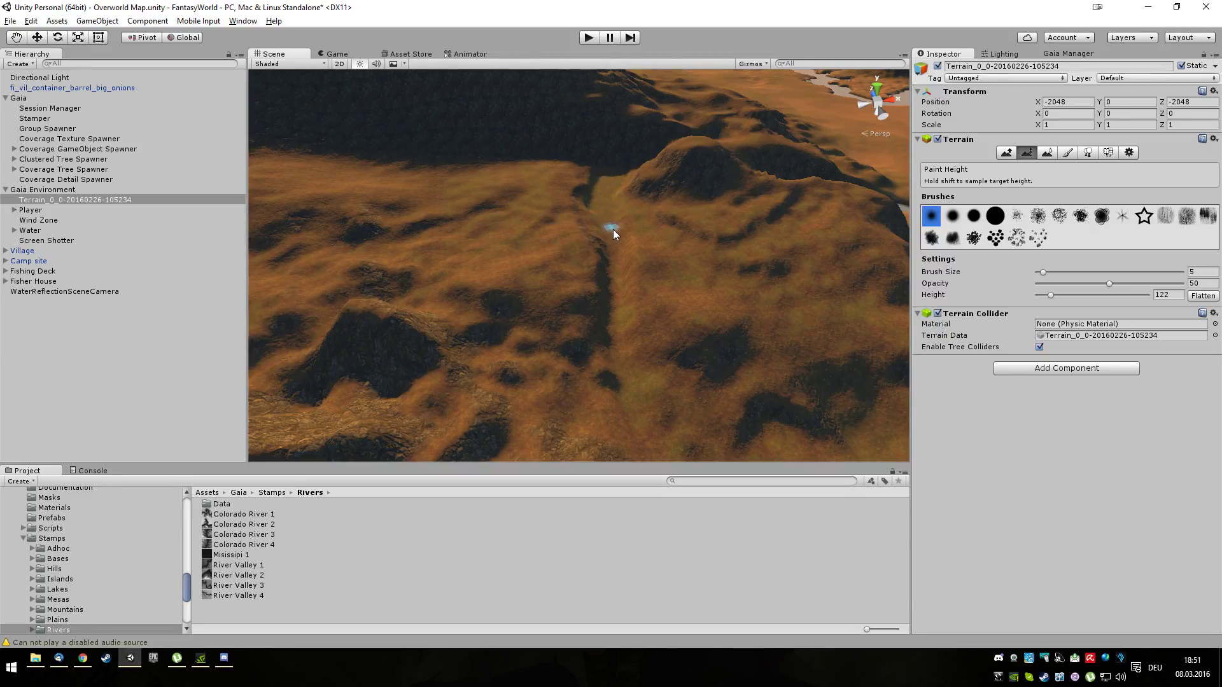
mouse_move(685, 292)
left_mouse_down("alt")
mouse_move(622, 186)
mouse_move(666, 134)
mouse_move(600, 169)
mouse_move(494, 196)
mouse_move(332, 207)
mouse_move(342, 240)
mouse_move(576, 259)
mouse_move(560, 109)
mouse_move(668, 140)
left_mouse_up("alt")
left_click_drag(1007, 209, 655, 168, "alt")
scroll(689, 231, "up", 3)
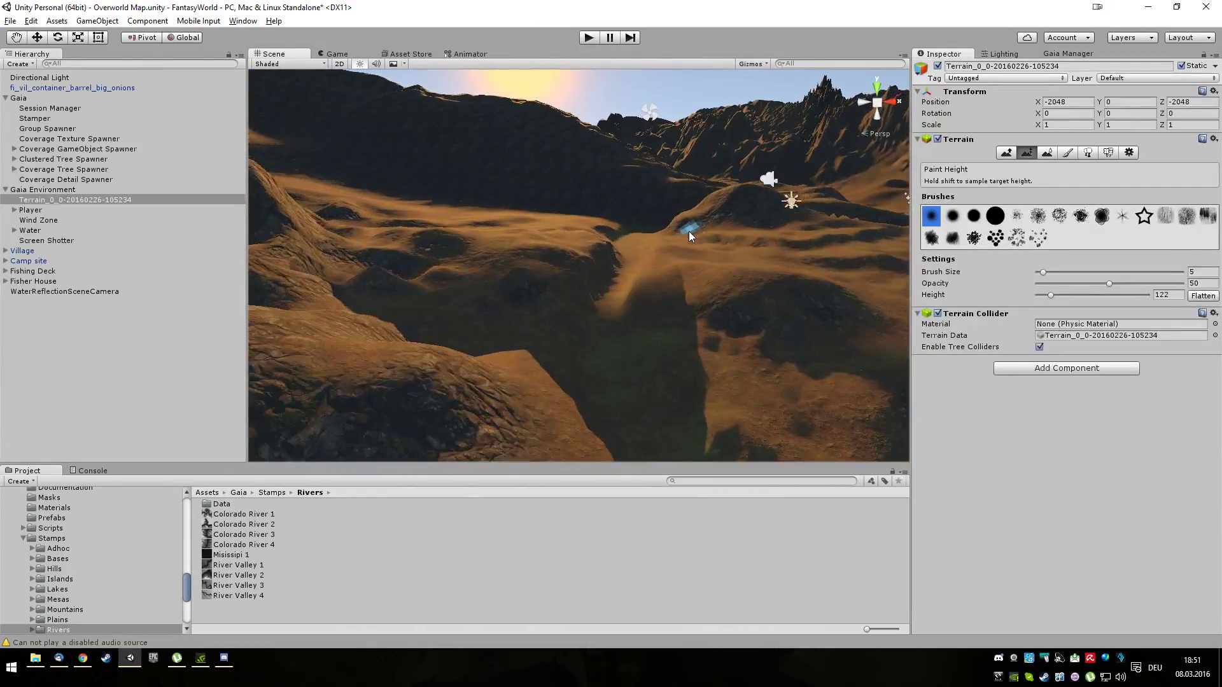
scroll(688, 231, "up", 2)
left_click_drag(693, 236, 570, 296, "alt")
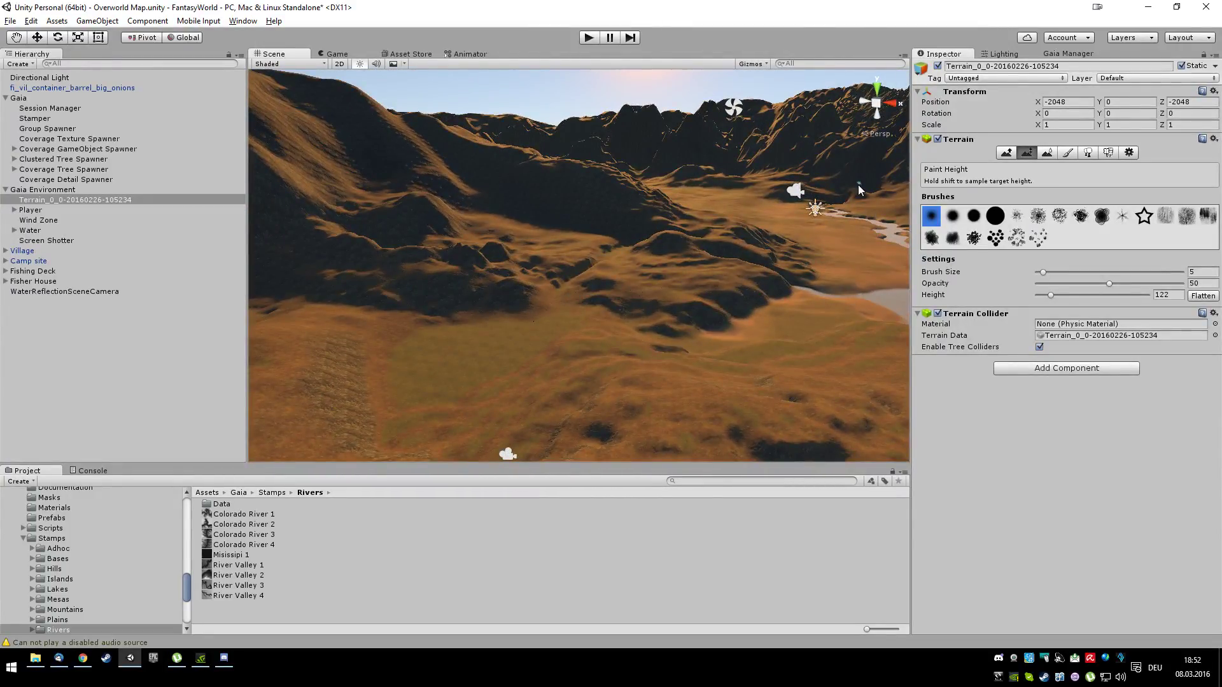
Reset the Coverage Texture Spawner and spawn its textures over the reshaped terrain again
left_click(81, 139)
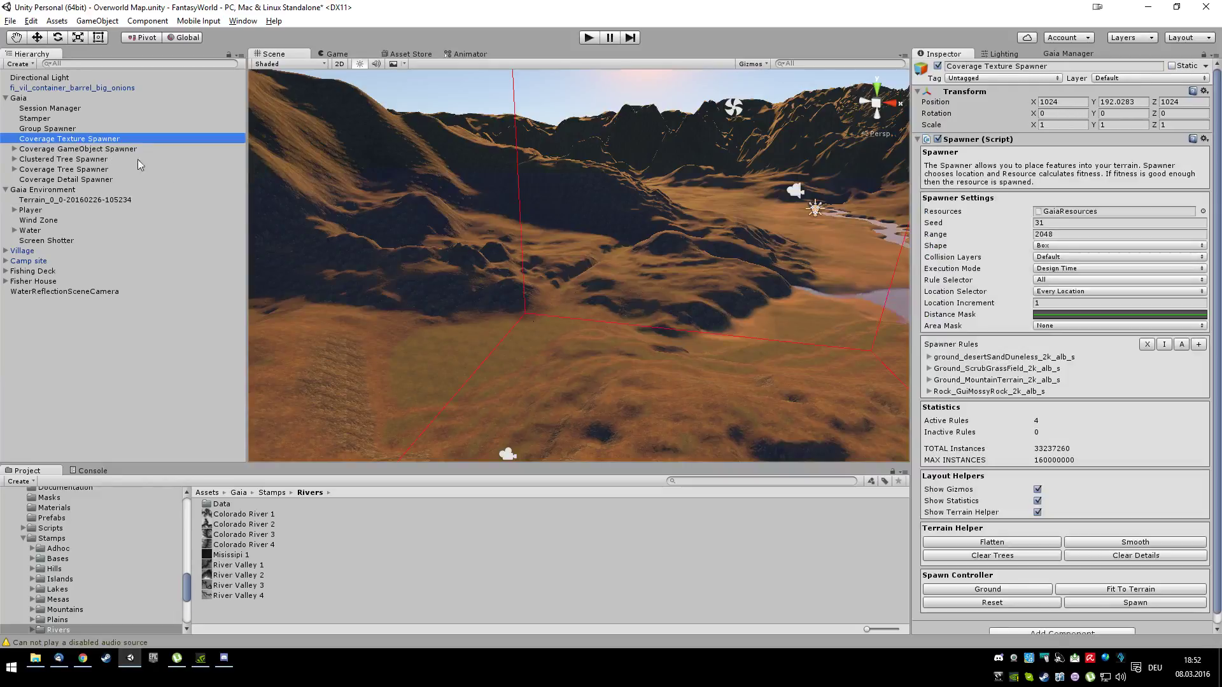
left_click(1011, 604)
left_click(1097, 602)
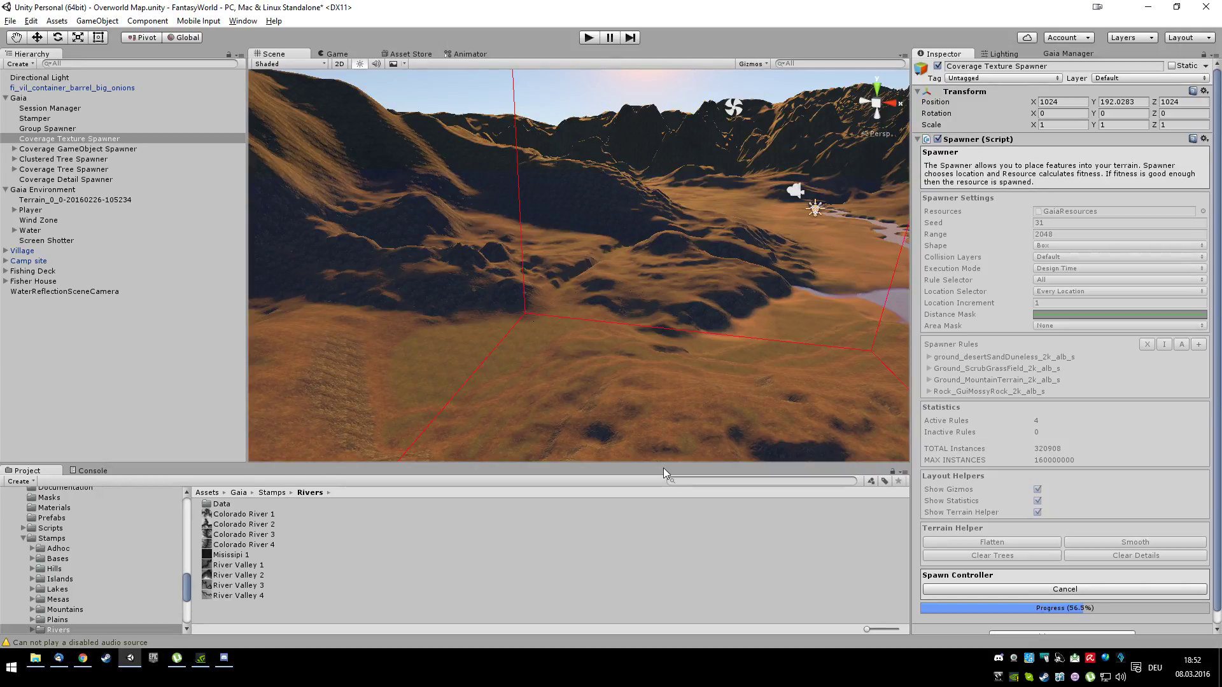
Examine the retextured terrain from a distance, around the lake, and close up along the carved path
key("Up")
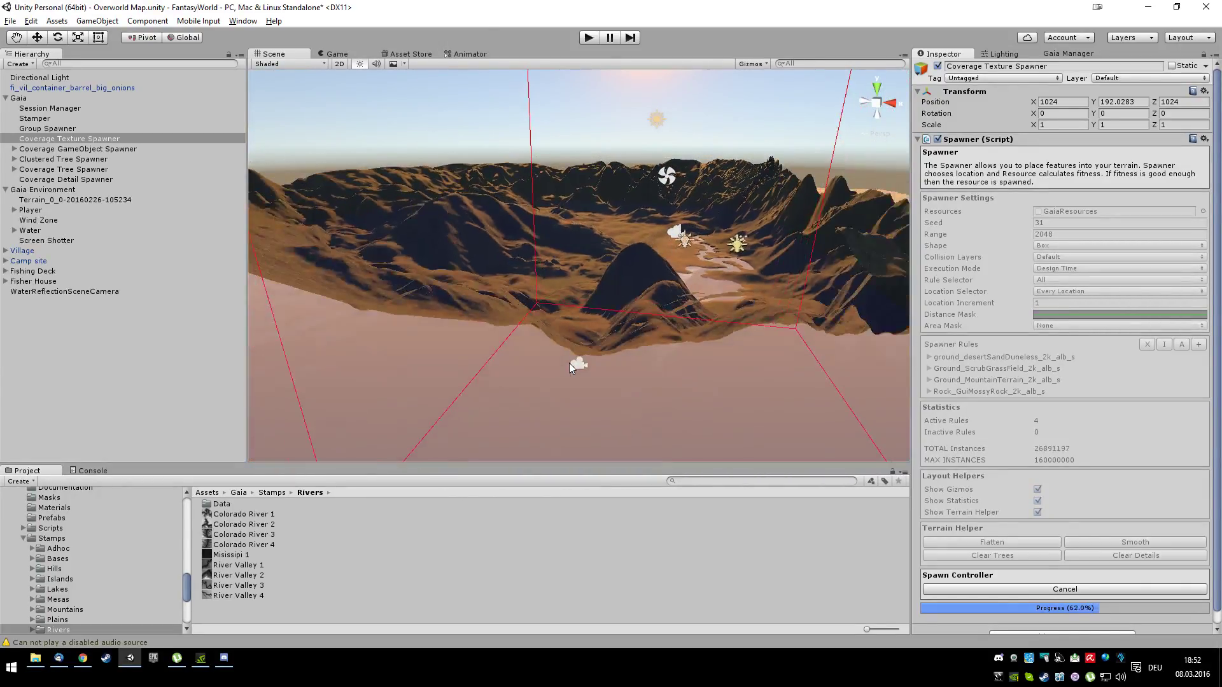
right_click_drag(606, 387, 578, 401)
scroll(583, 341, "down", 10)
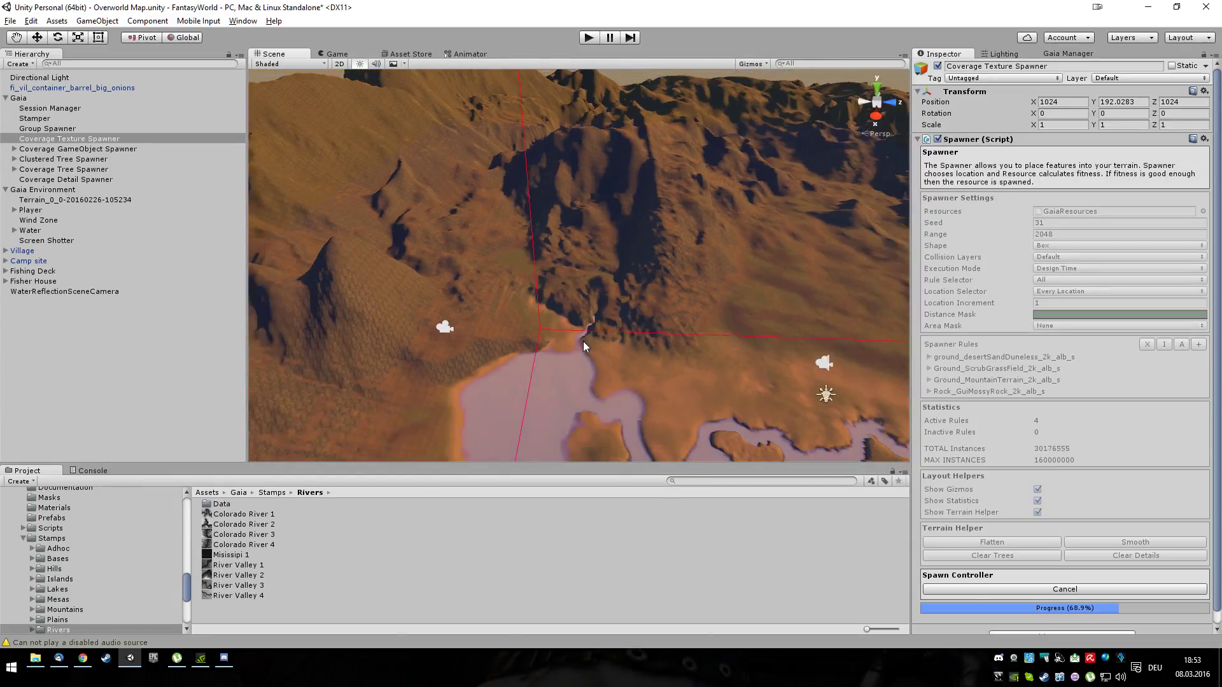
scroll(583, 341, "down", 6)
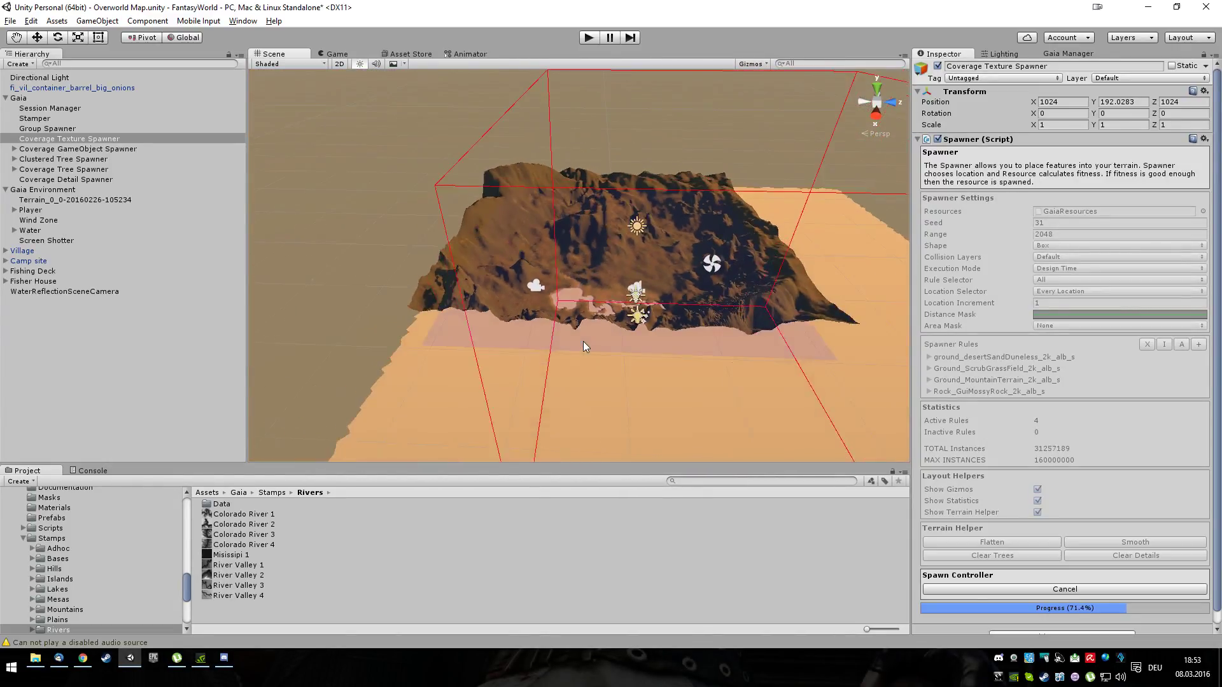
mouse_move(591, 345)
right_mouse_down()
mouse_move(705, 308)
mouse_move(610, 358)
right_mouse_up()
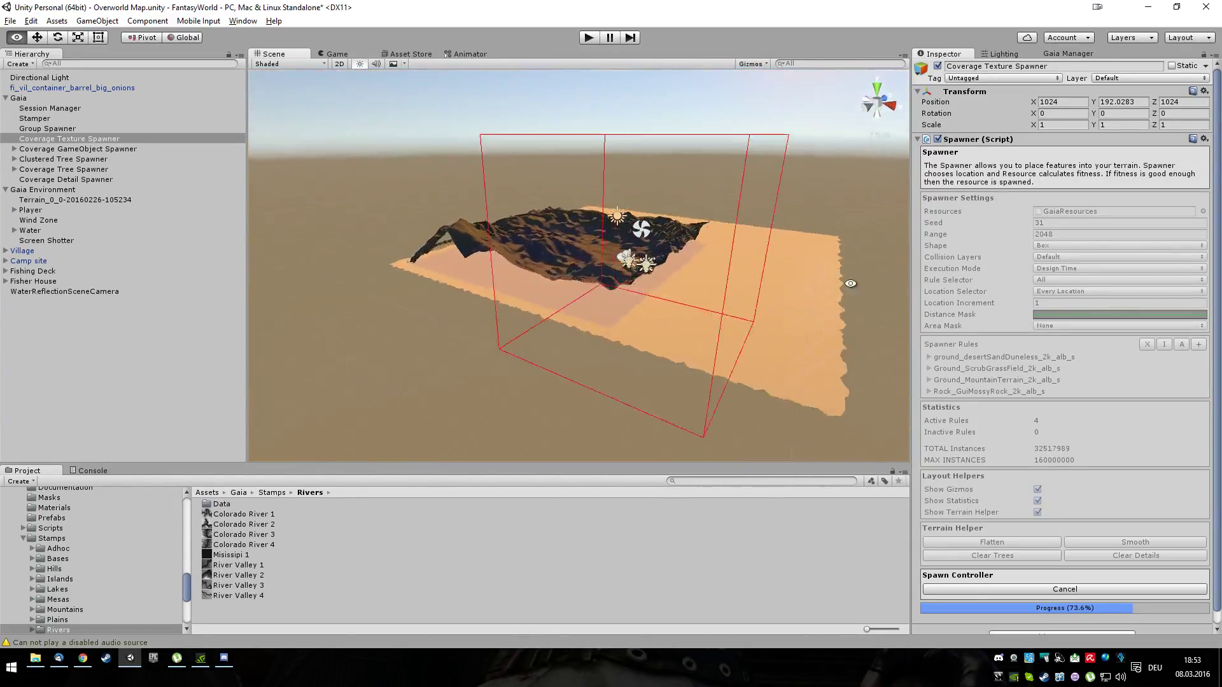
scroll(609, 357, "up", 8)
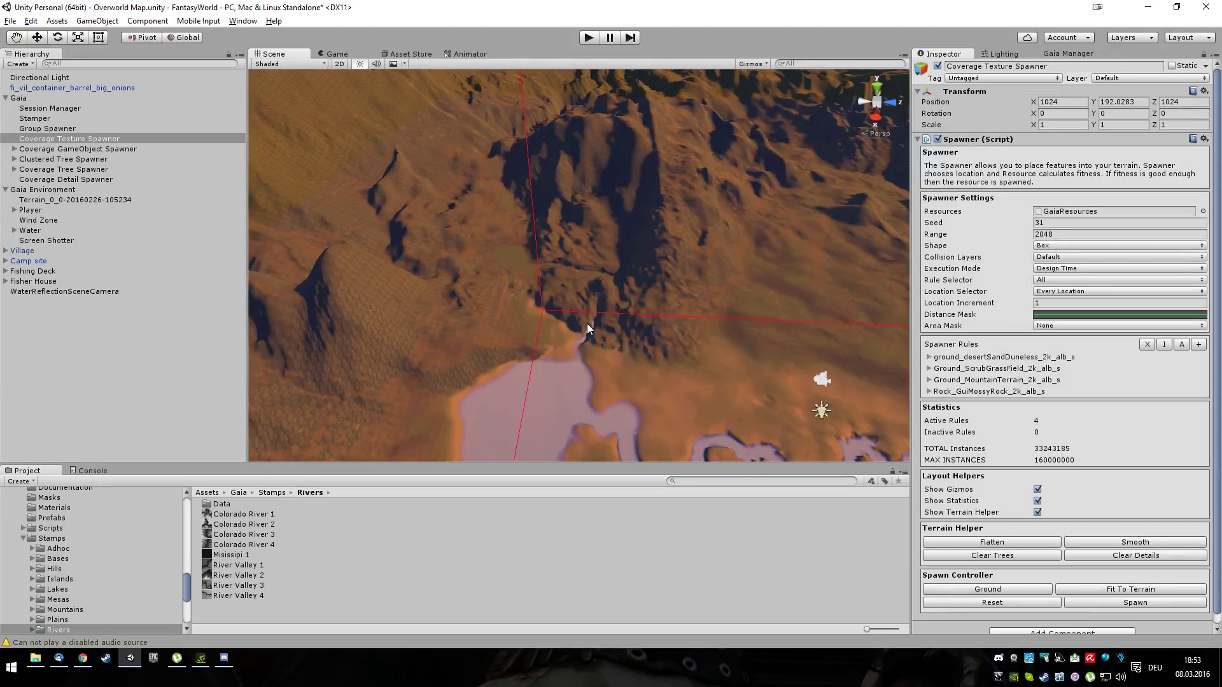
scroll(587, 323, "up", 10)
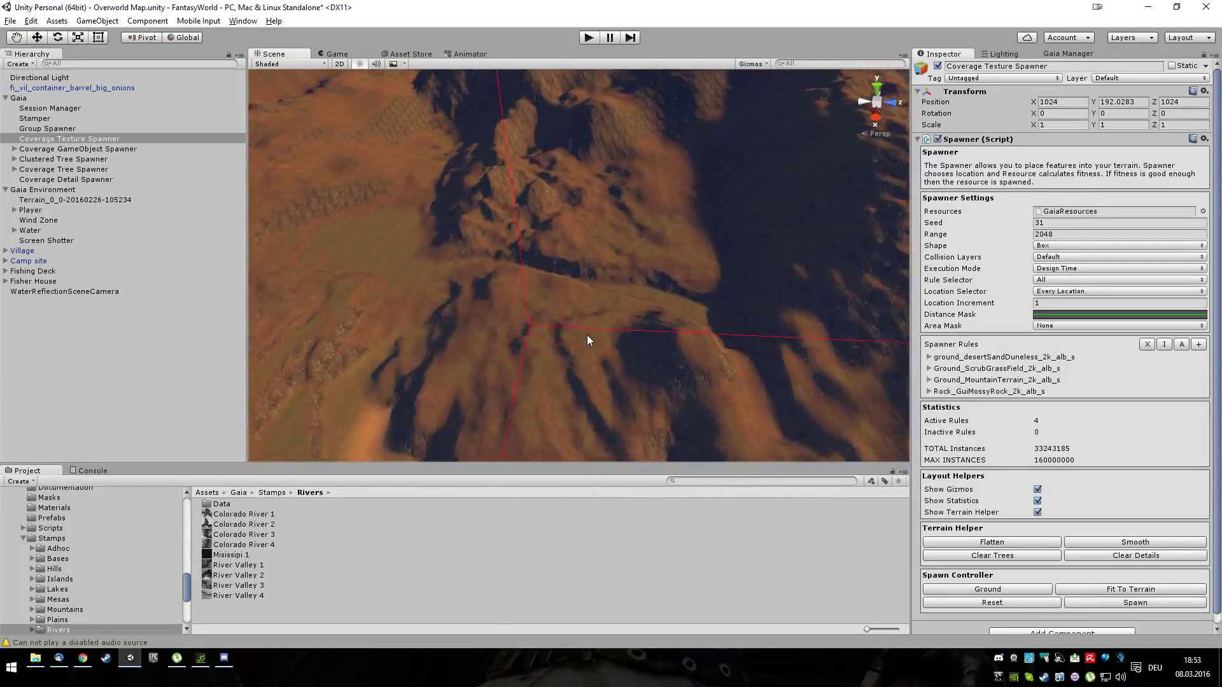
scroll(587, 336, "up", 10)
left_click_drag(516, 351, 750, 276, "alt")
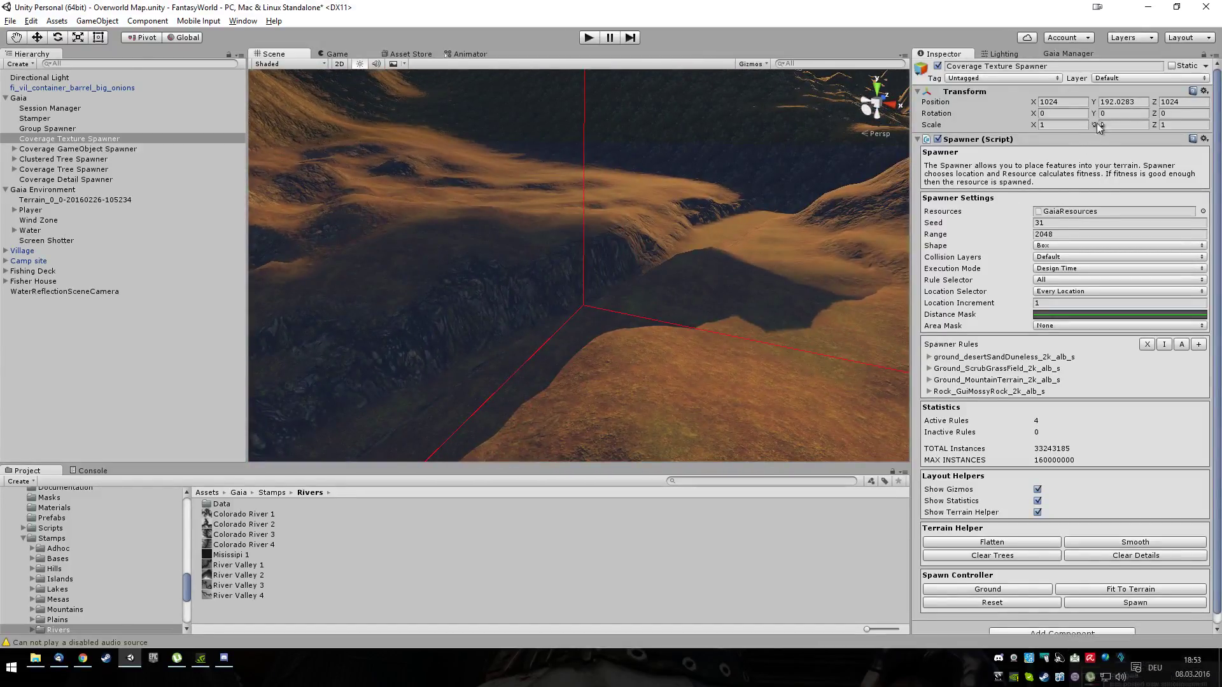
Apply the afternoon light from Gaia's Camera And Light extension and review the terrain around the path under it
left_click(1069, 53)
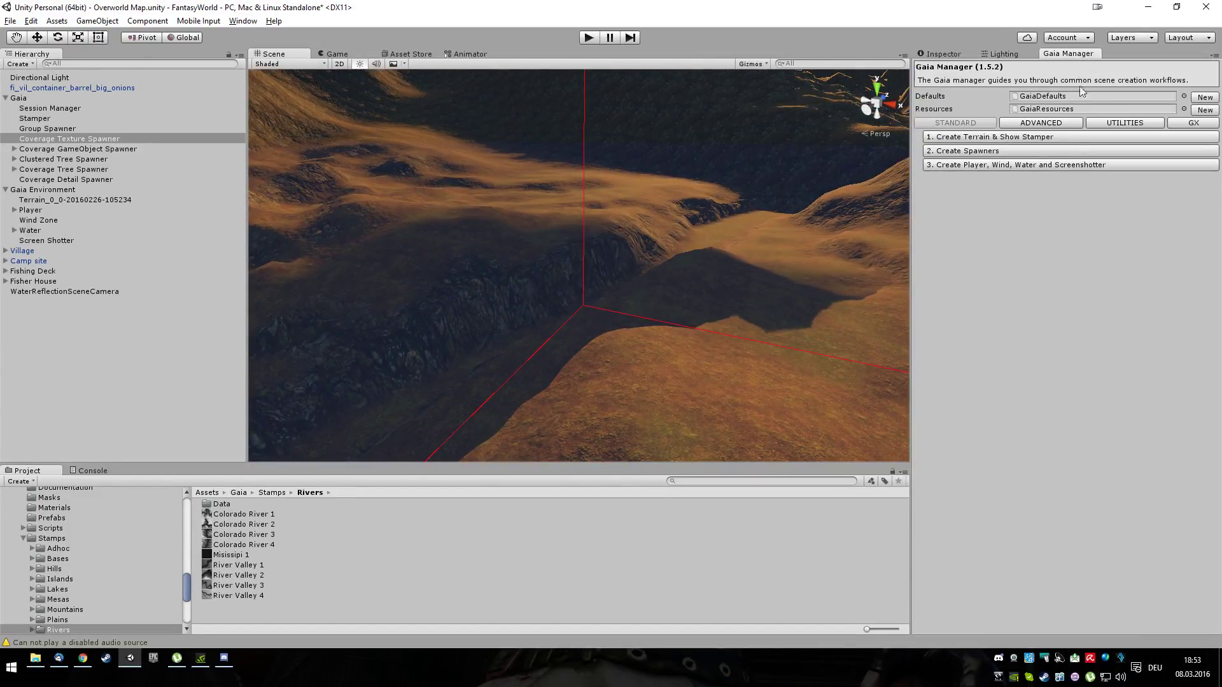
left_click(1188, 124)
left_click(927, 148)
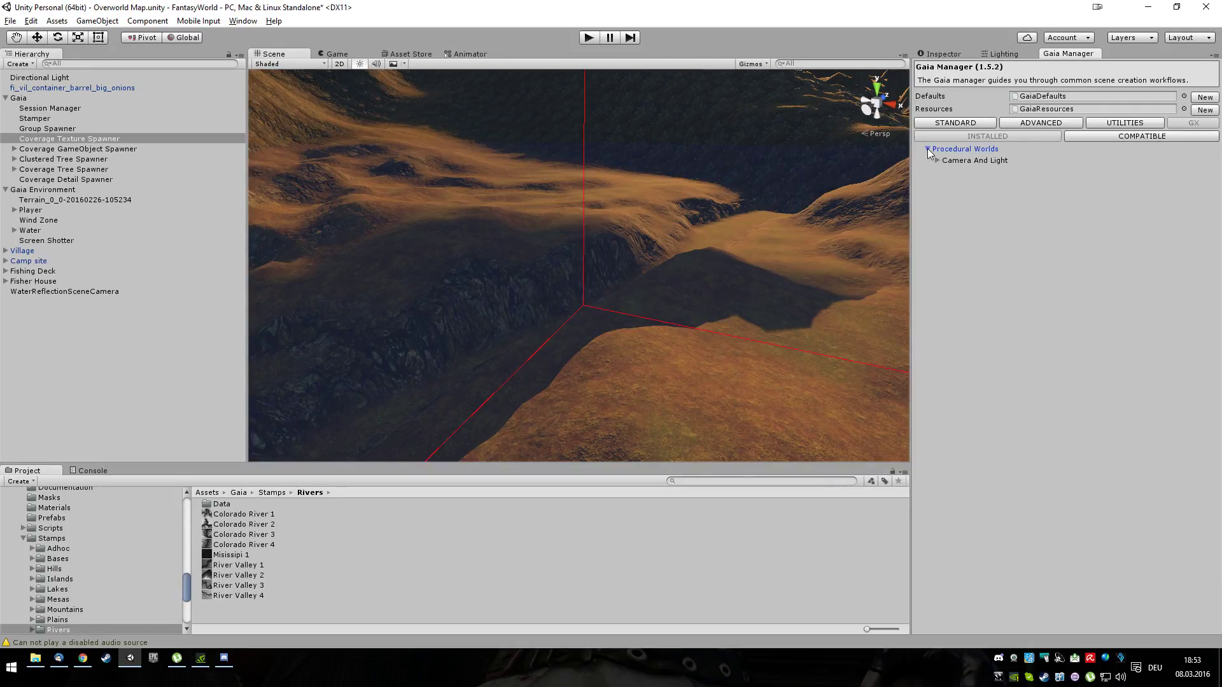
left_click(937, 160)
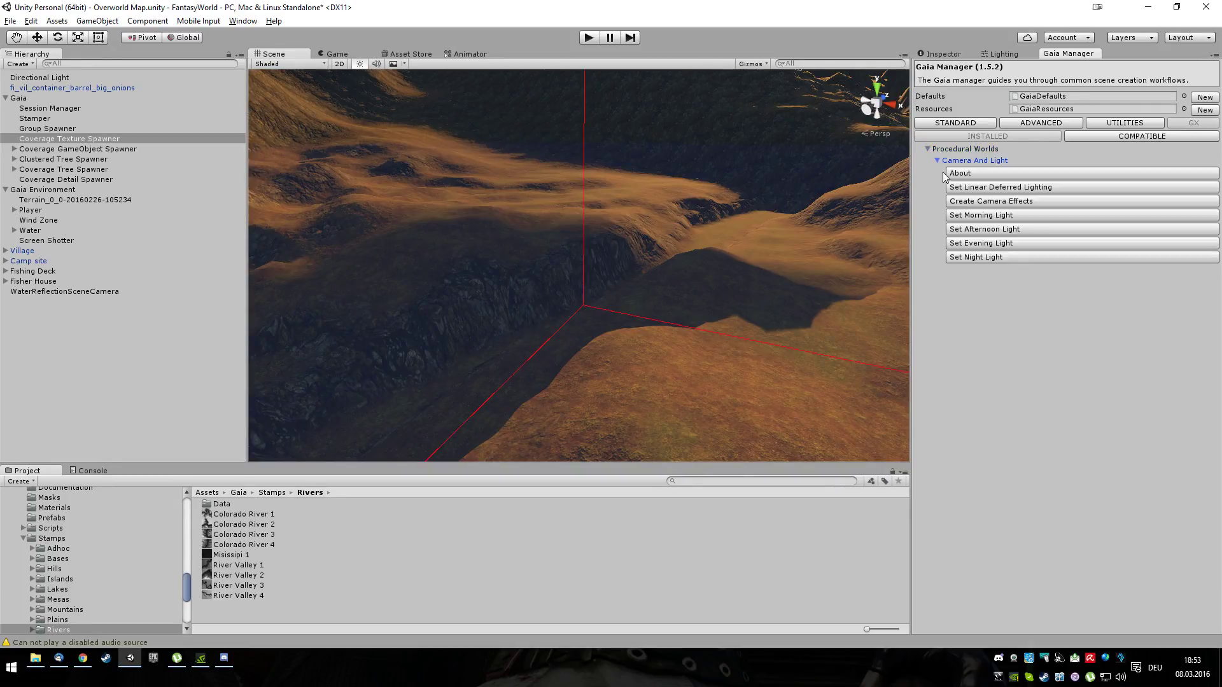
left_click(1021, 230)
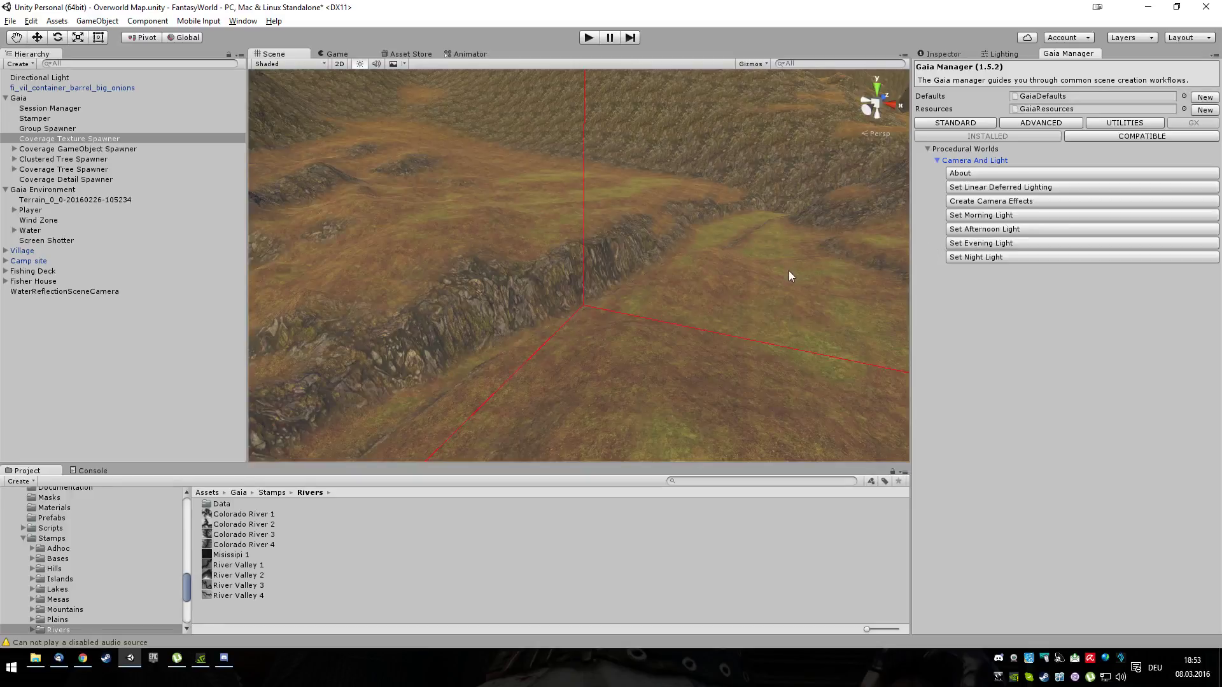
scroll(788, 270, "down", 8)
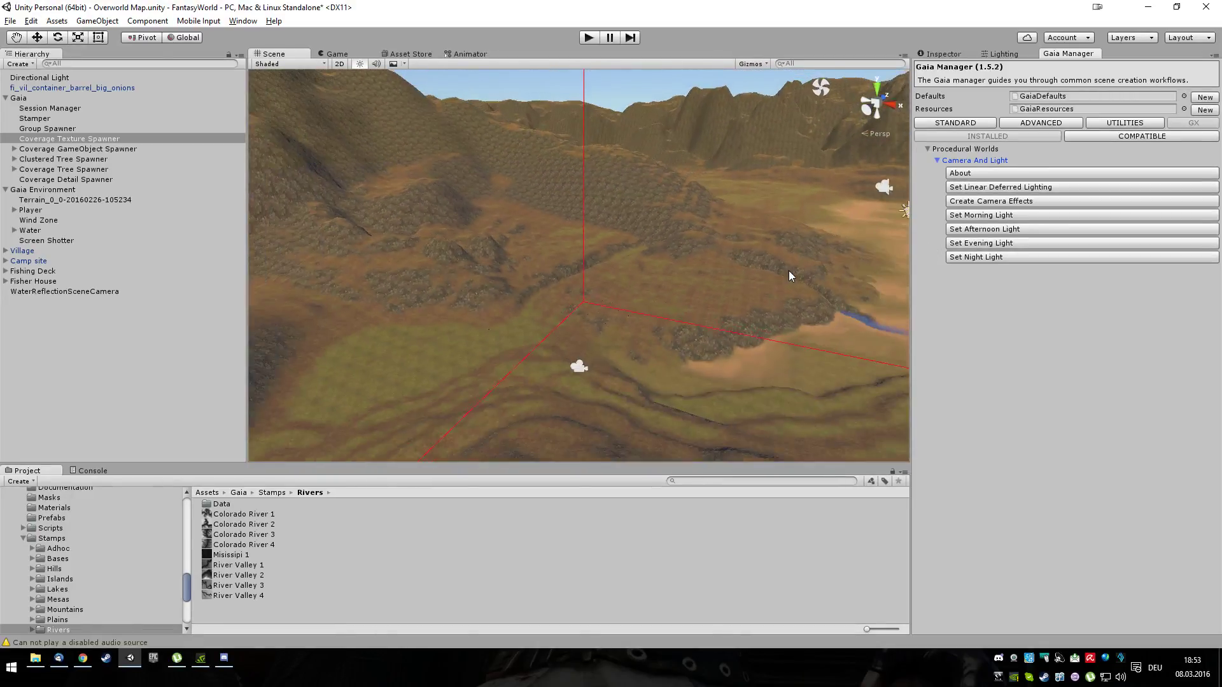
key("f")
left_click_drag(788, 270, 511, 323, "alt")
Preview the evening and night light presets on the terrain, and settle on the morning light
left_click(984, 245)
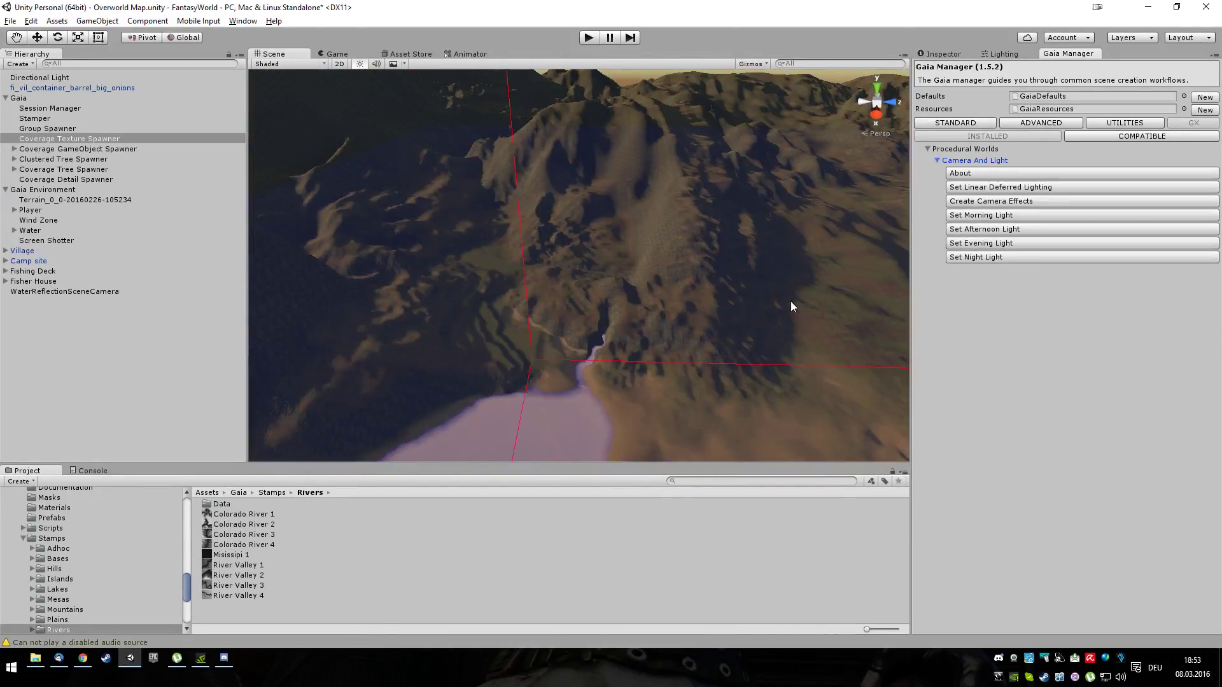
left_click_drag(746, 387, 895, 288, "alt")
left_click(983, 258)
left_click_drag(733, 315, 763, 334, "alt")
left_click(987, 217)
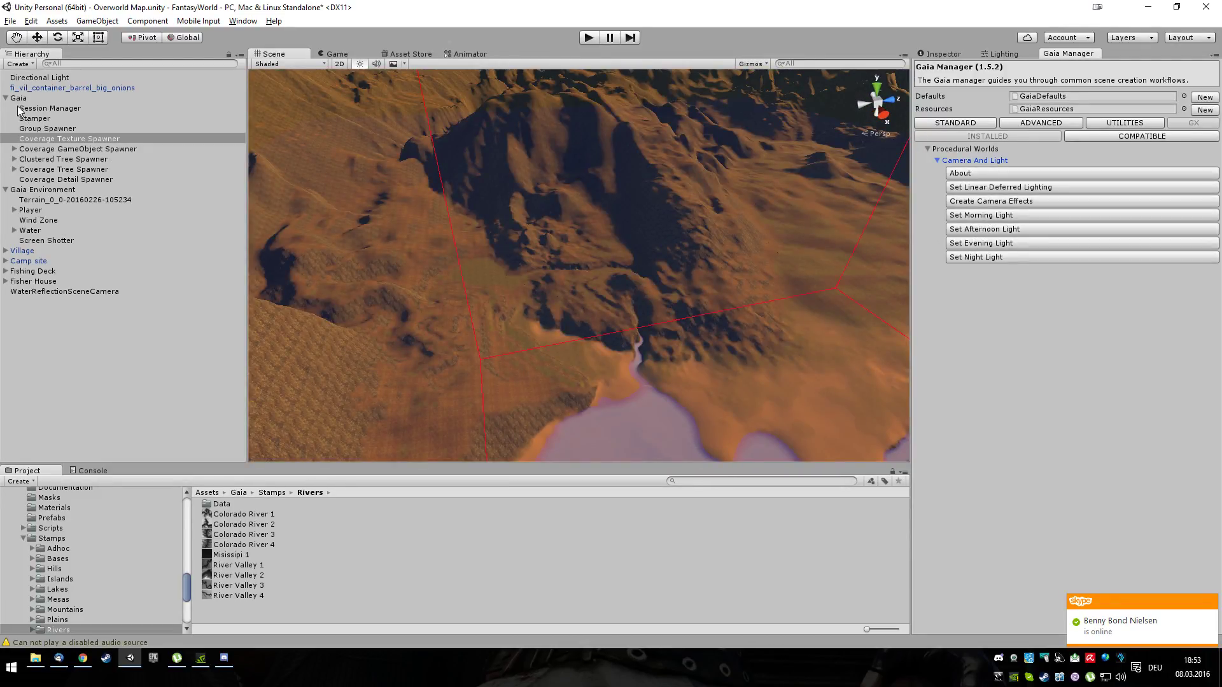
Move the Player along its Z axis from the river to the hills beyond the lake and frame it there
left_click(35, 209)
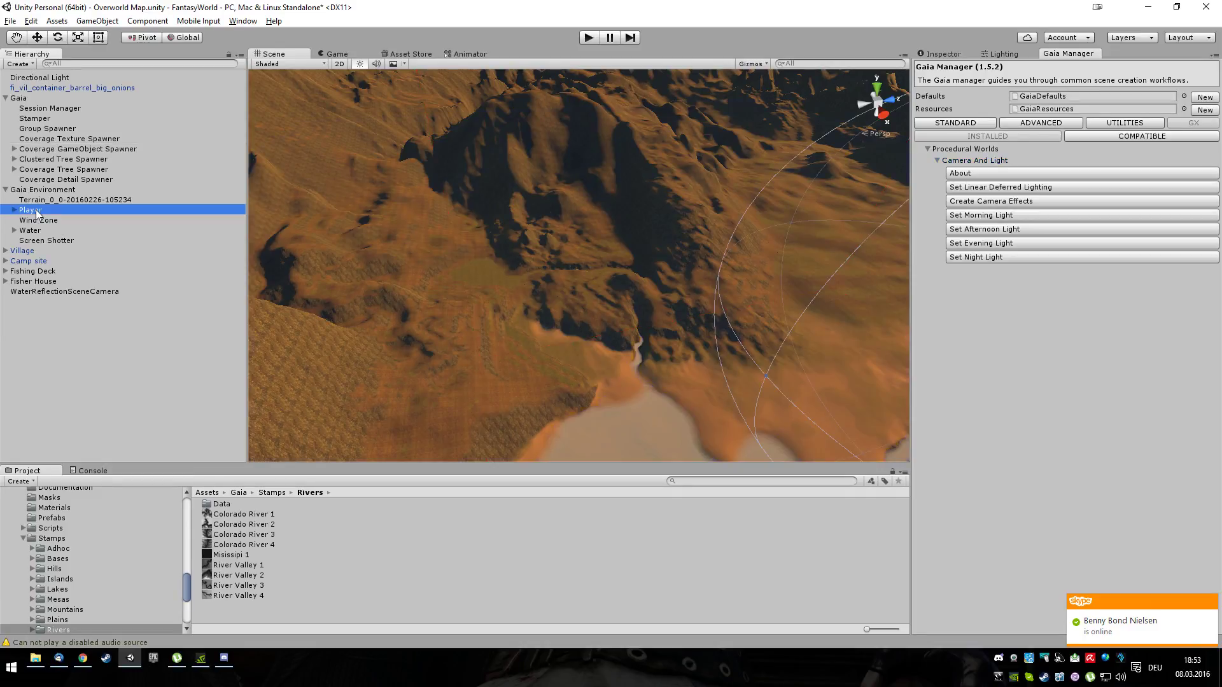
key("f")
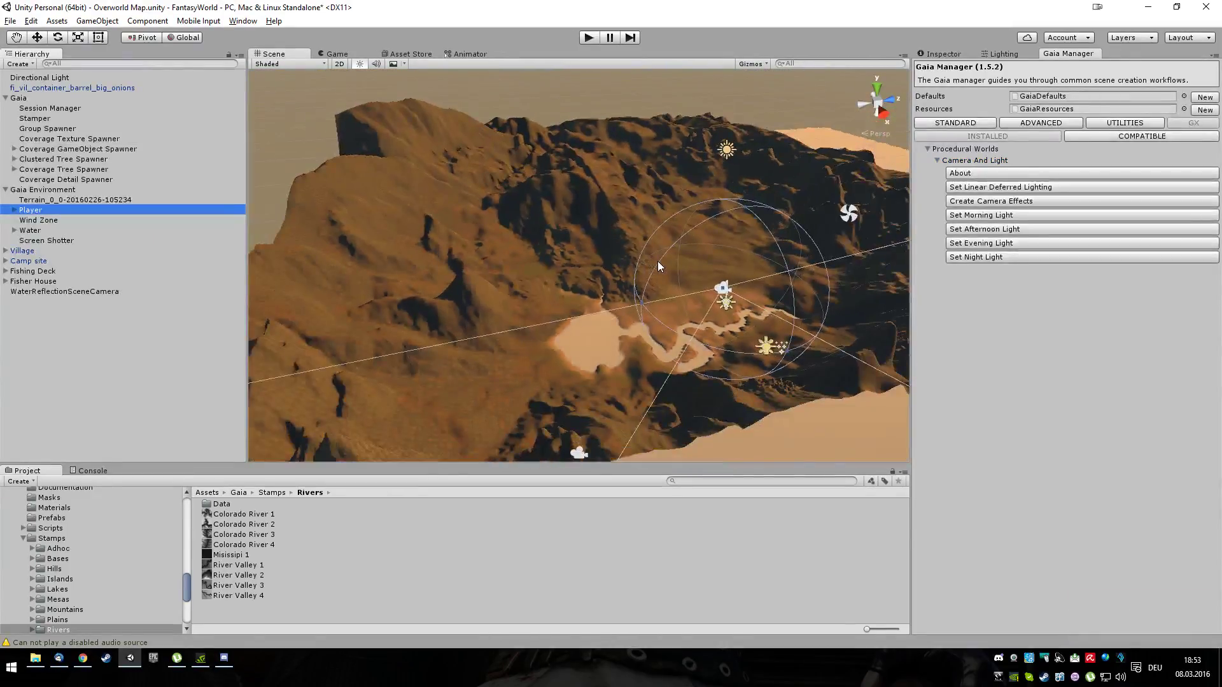
scroll(657, 267, "down", 5)
scroll(657, 260, "up", 3)
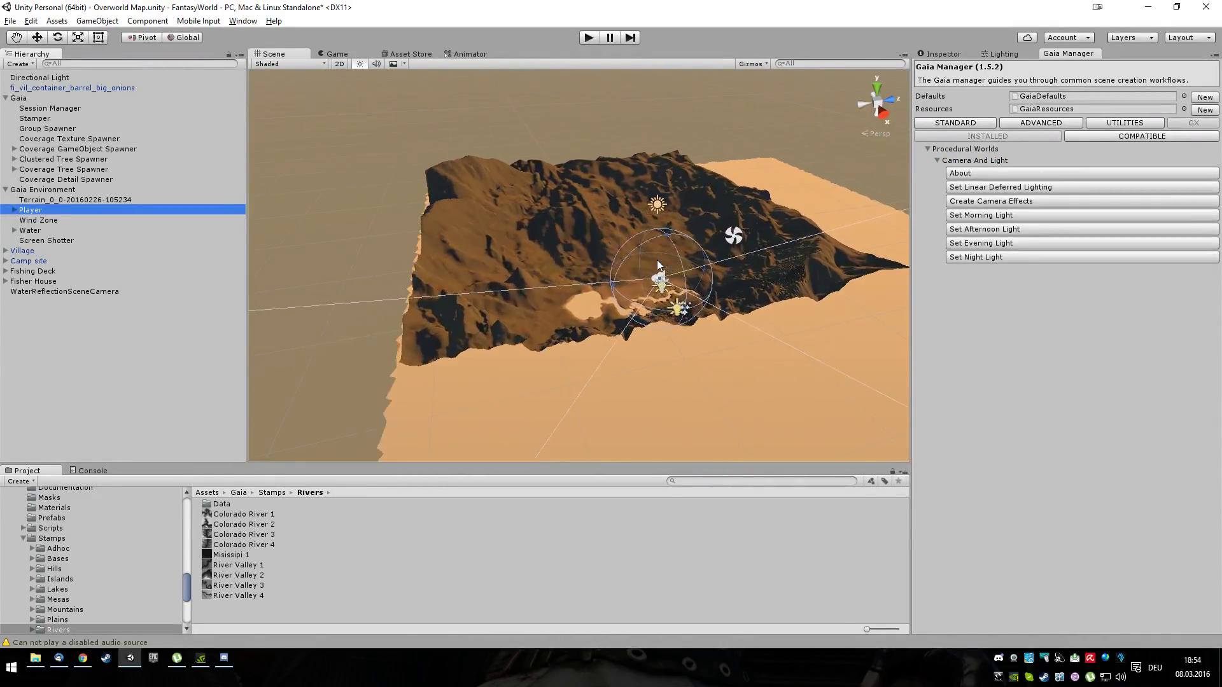
left_click(37, 37)
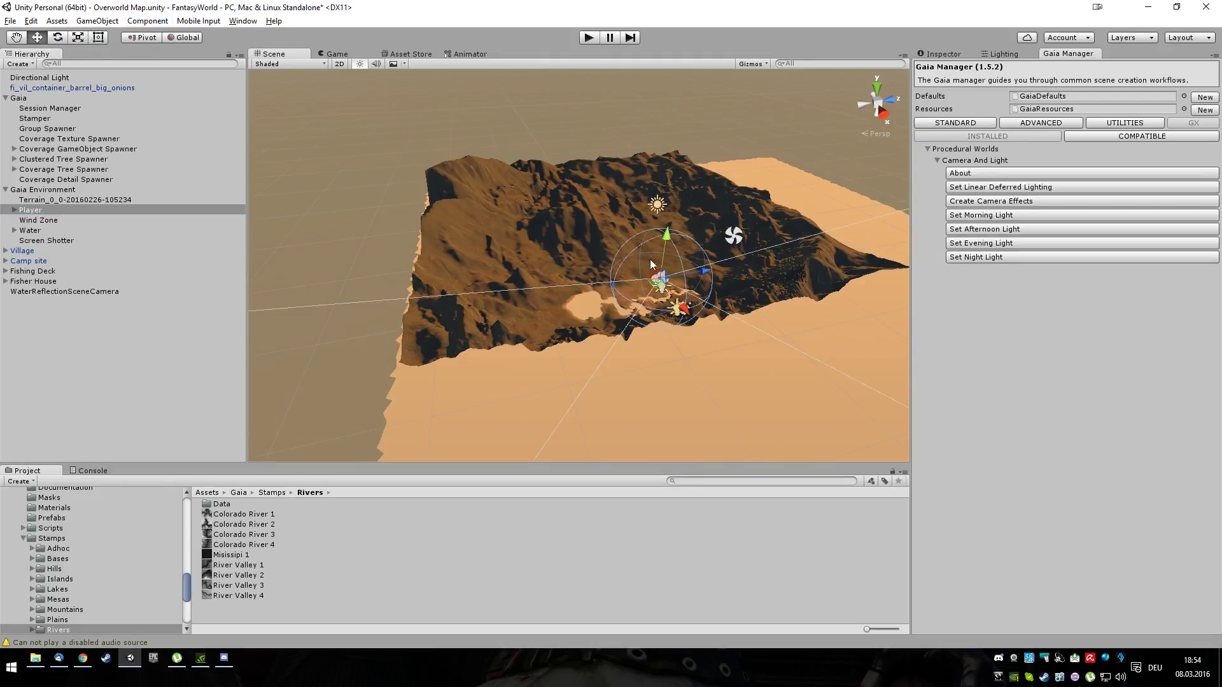
left_click_drag(707, 275, 566, 289)
double_click(32, 210)
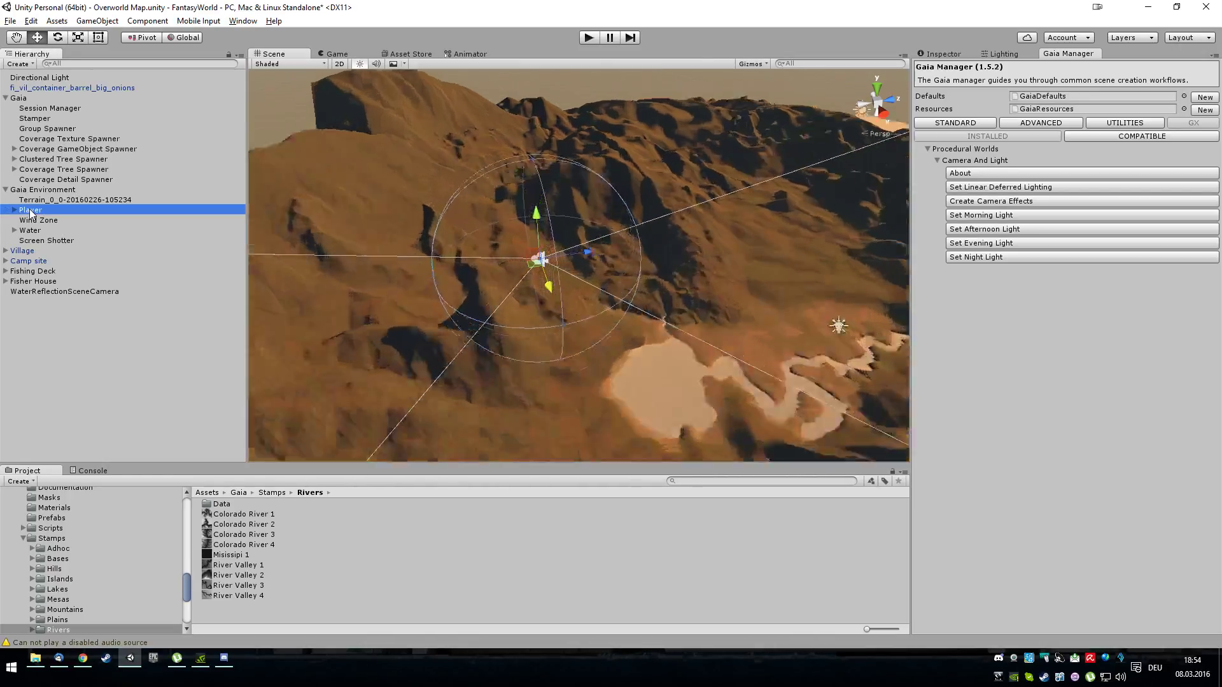